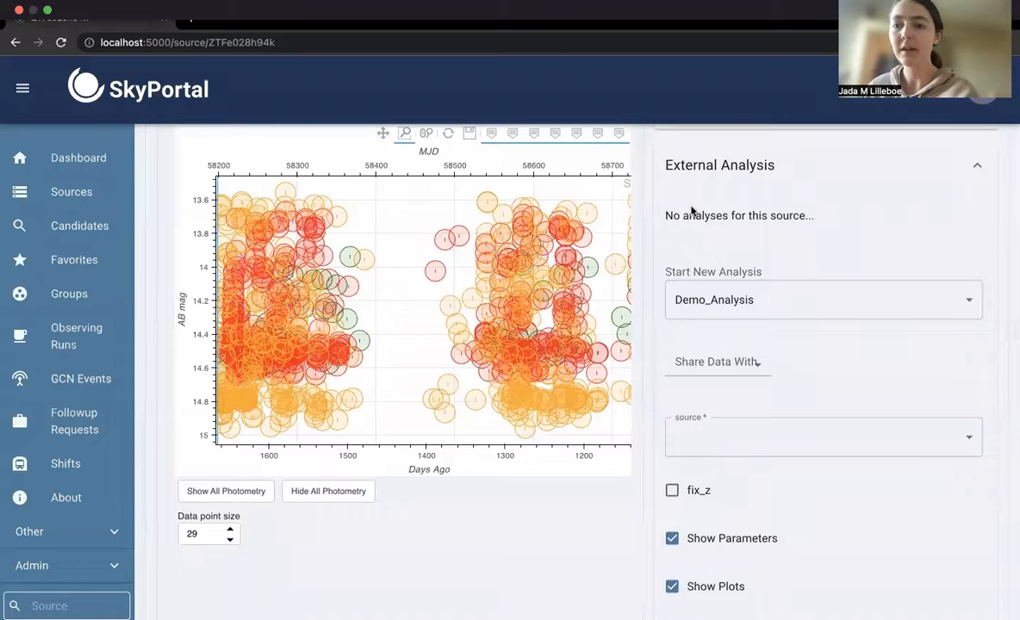
scroll(692, 221, down, 1)
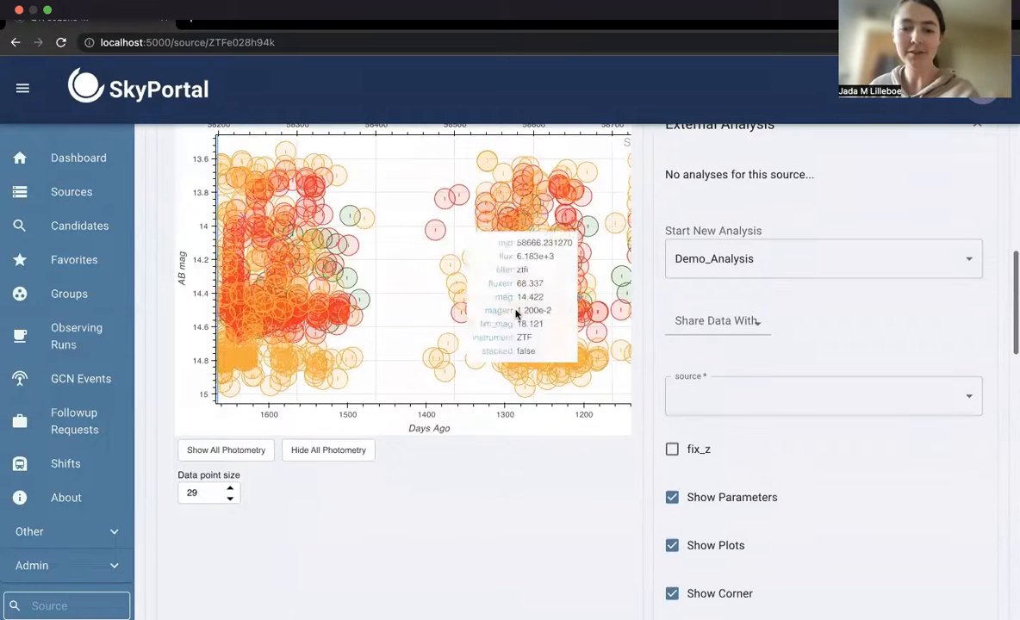
scroll(398, 314, up, 3)
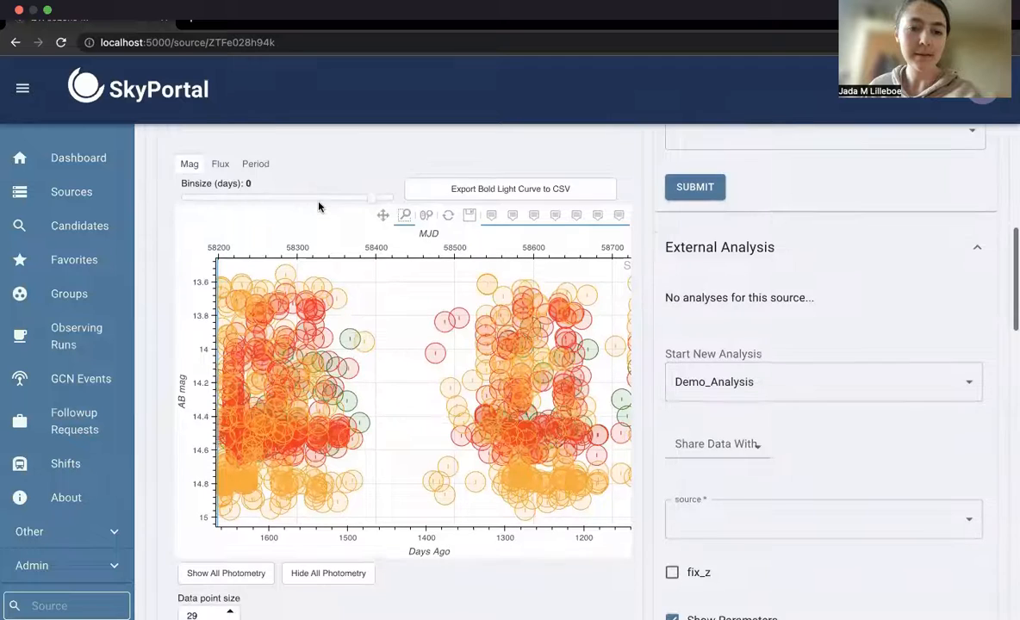
scroll(319, 206, down, 2)
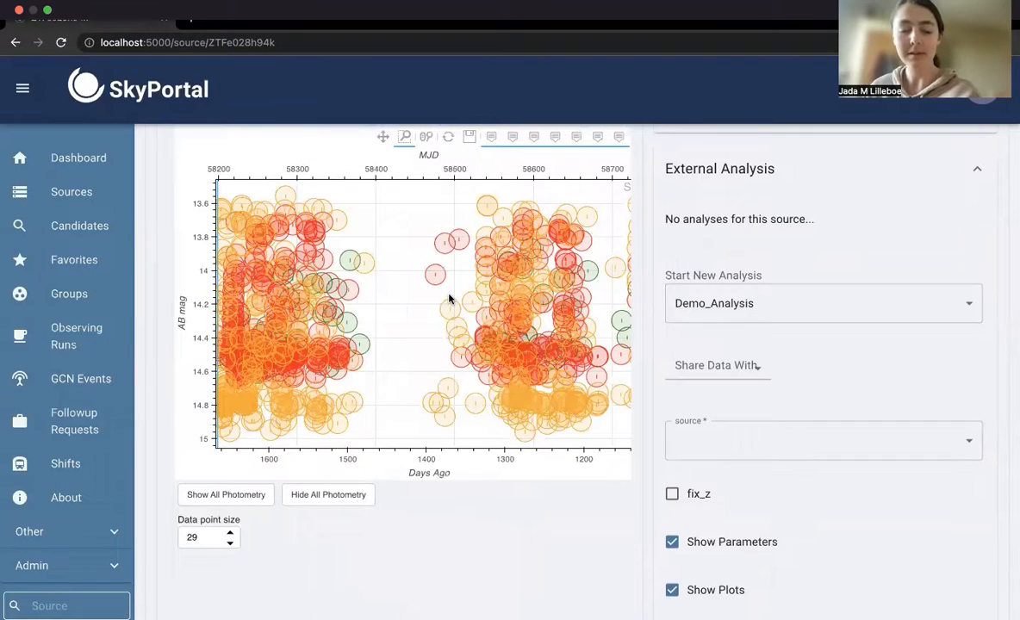
scroll(408, 312, down, 1)
click(263, 43)
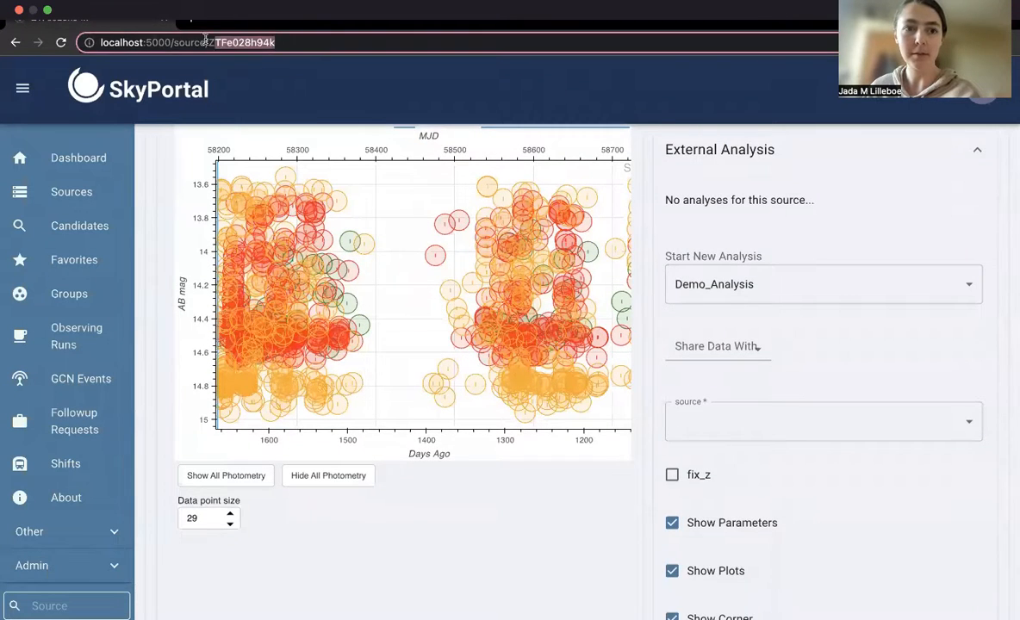
click(390, 184)
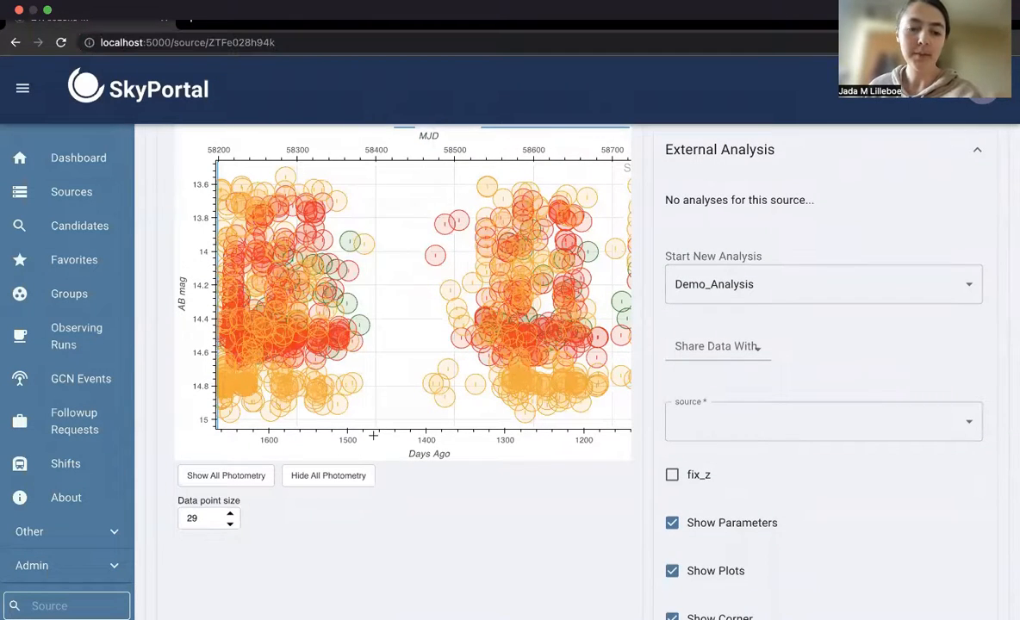
Hide all photometry points in the source's light curve plot and show them all again
scroll(353, 444, down, 1)
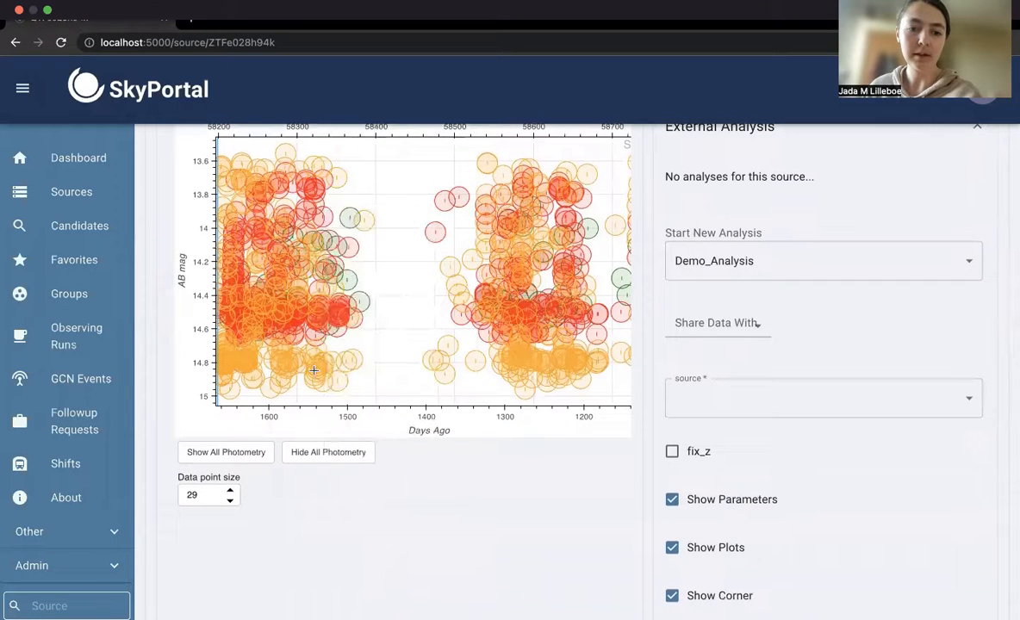
click(345, 455)
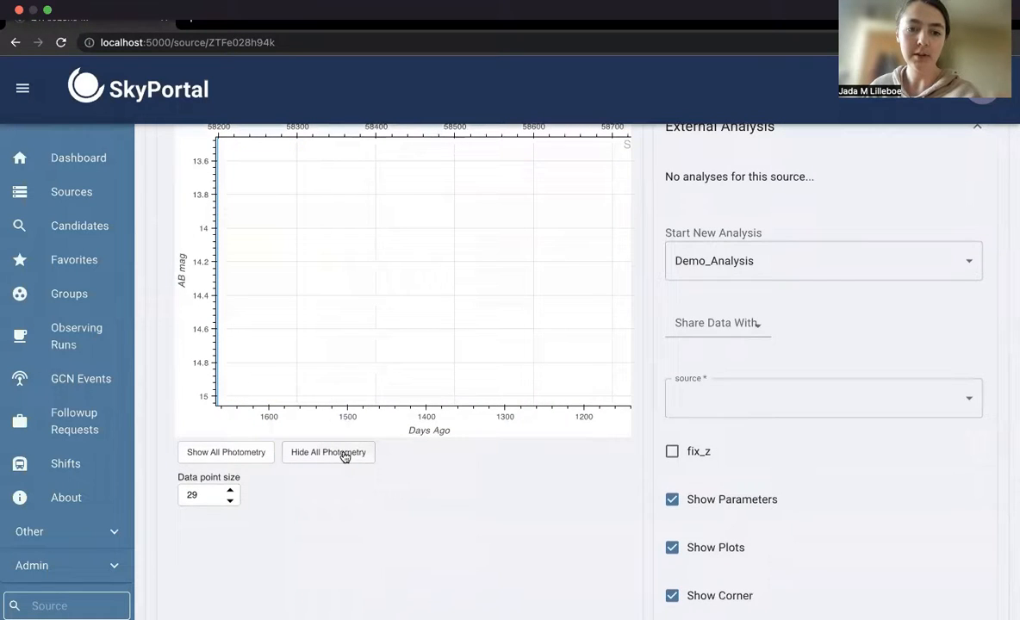
click(223, 452)
Toggle the ZTF/ztfg, ZTF/ztfr and ZTF/ztfi series off and back on individually in the photometry plot
scroll(435, 401, right, 3)
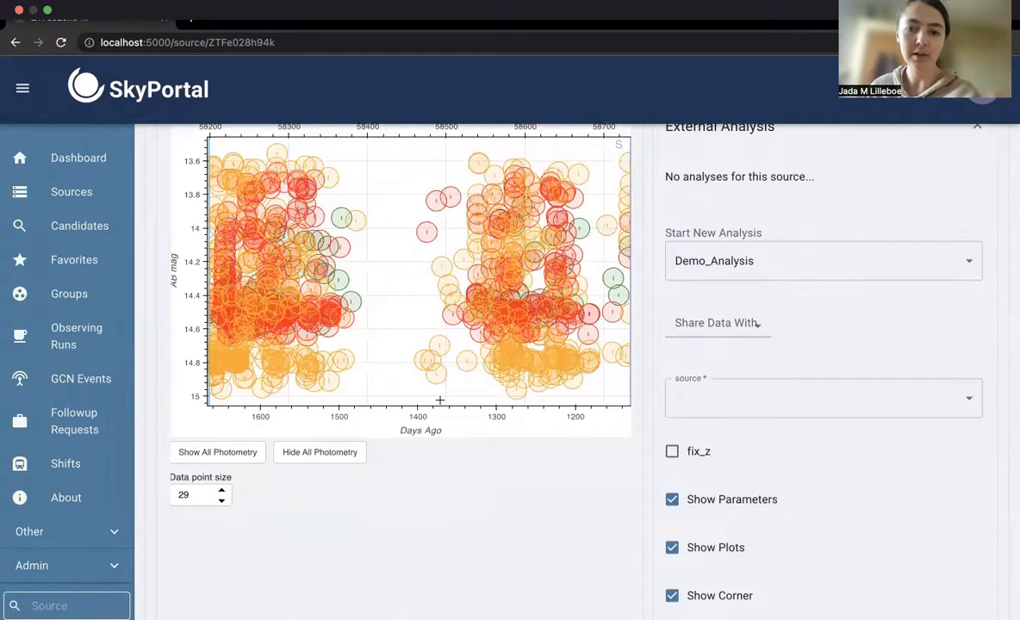
scroll(585, 292, up, 1)
scroll(353, 360, up, 1)
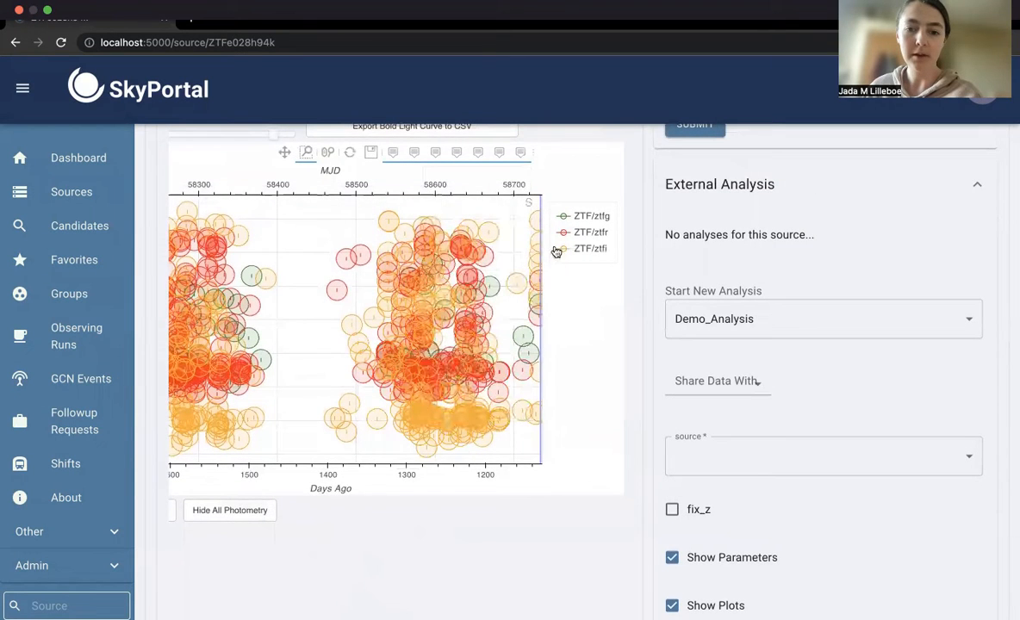
click(593, 216)
click(591, 234)
click(591, 250)
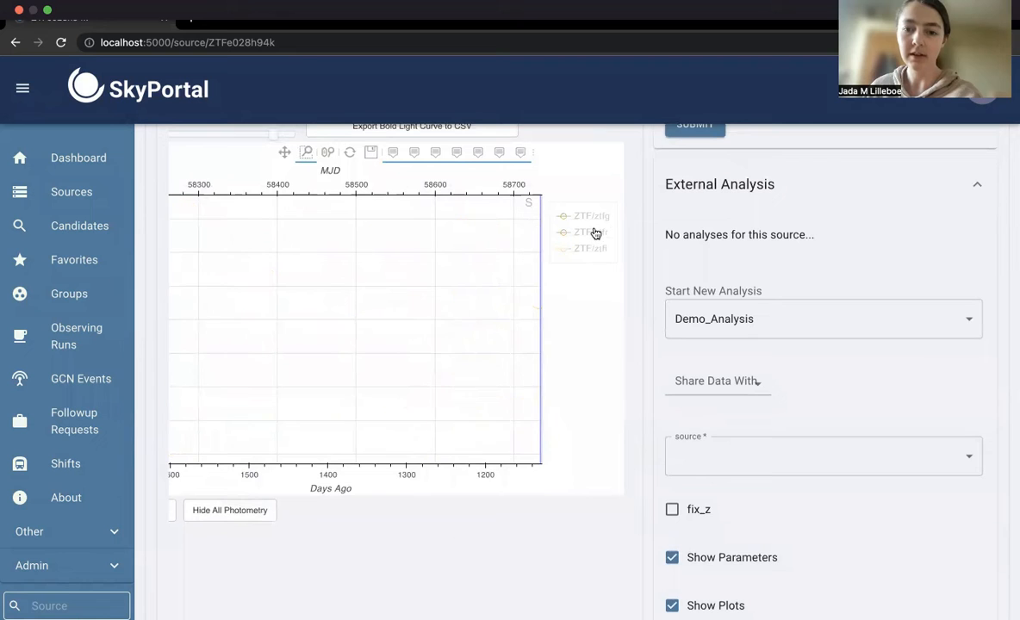
click(591, 233)
click(592, 216)
click(591, 250)
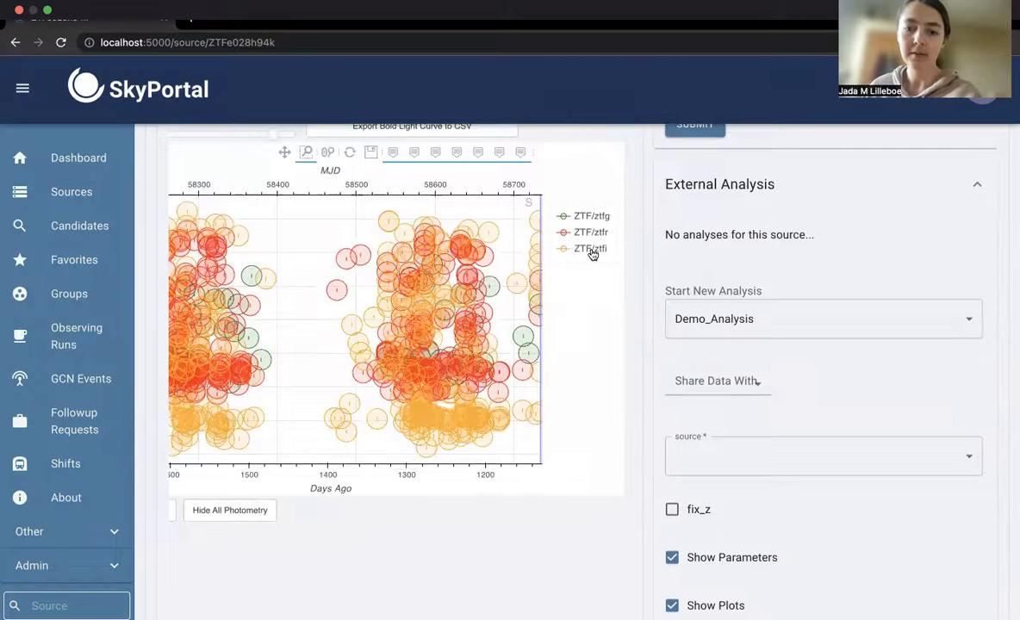
Hide all photometry and make only the ZTF/ztfi series visible in the plot
click(250, 508)
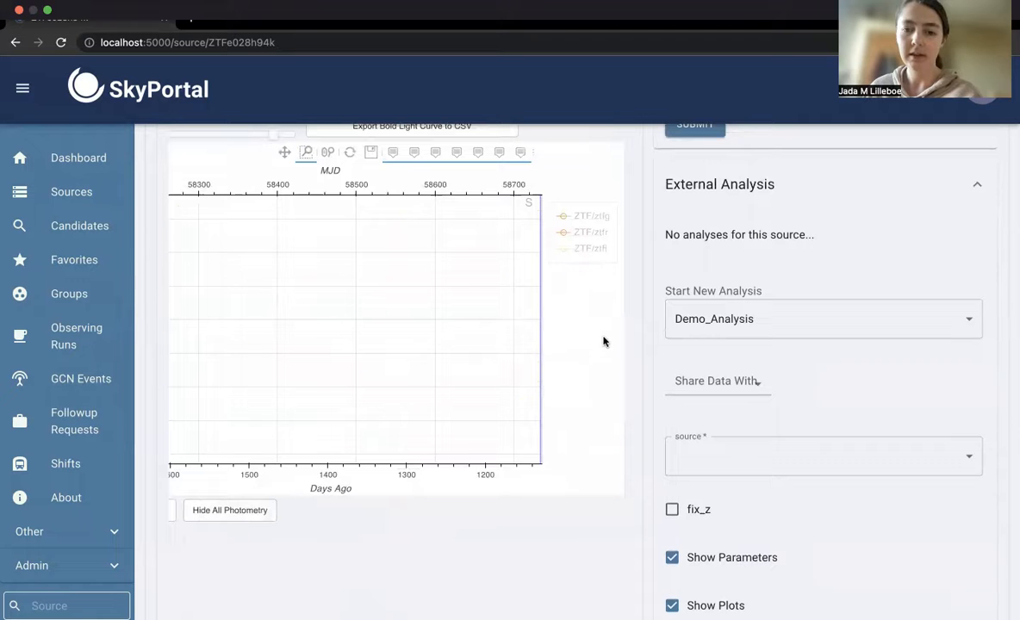
click(591, 250)
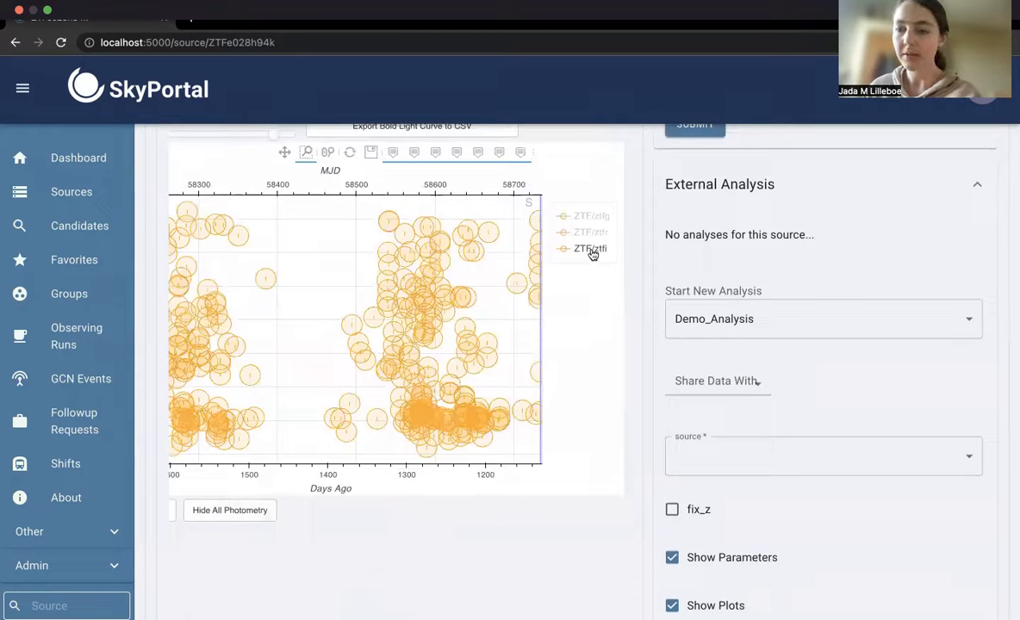
click(591, 252)
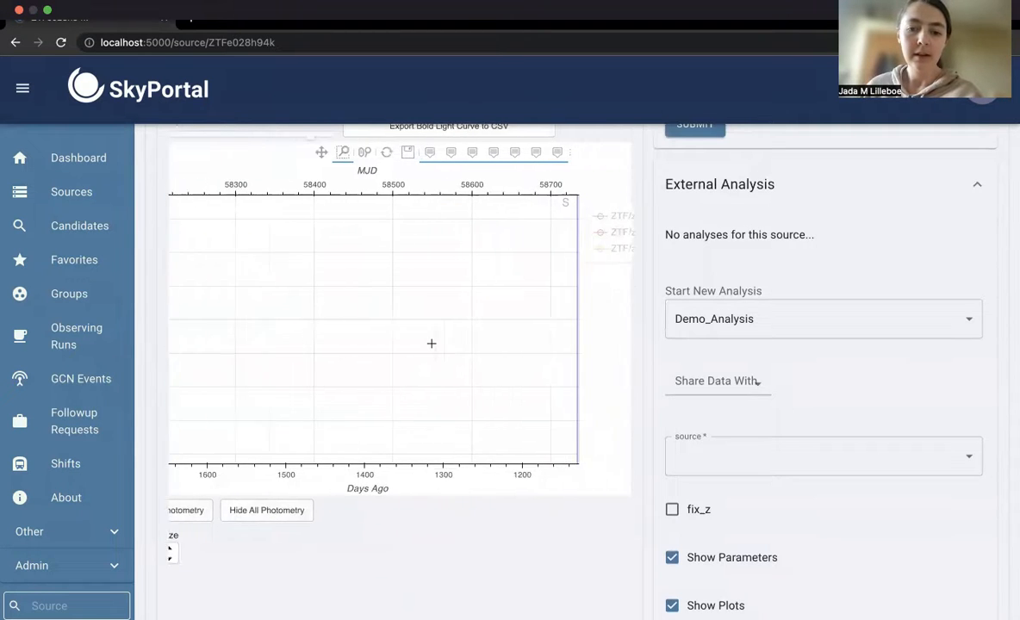
click(593, 251)
Reduce the photometry plot's data point size to 15
click(231, 560)
click(231, 560)
click(231, 560)
click(231, 560)
click(231, 560)
click(231, 560)
click(231, 560)
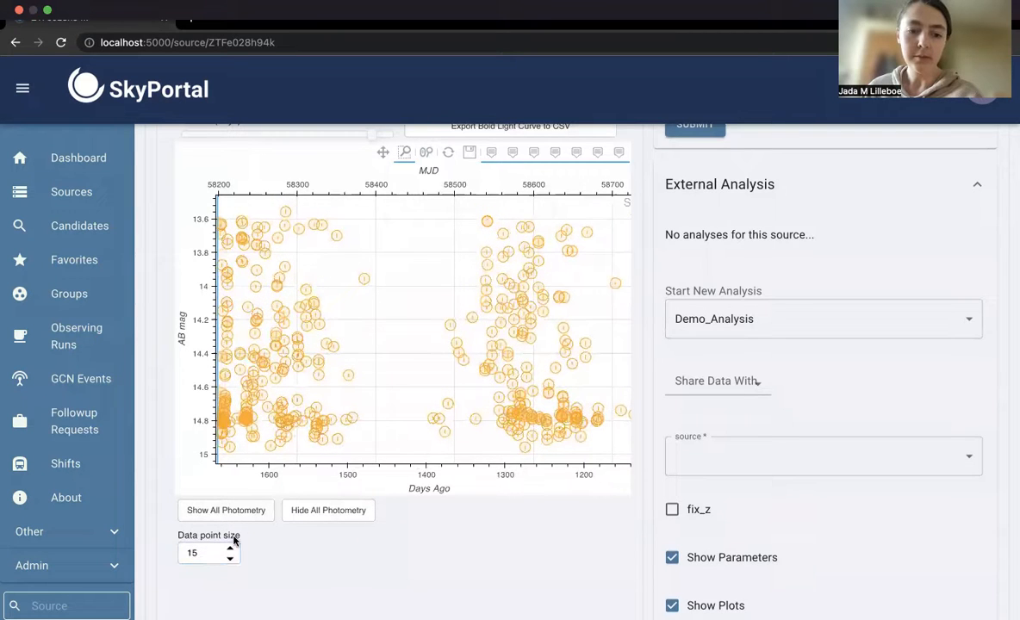
Increase the data point size to 60, and bring it back down to 36.5
click(230, 551)
click(230, 551)
click(230, 550)
click(230, 551)
click(229, 551)
click(229, 551)
click(229, 550)
click(230, 551)
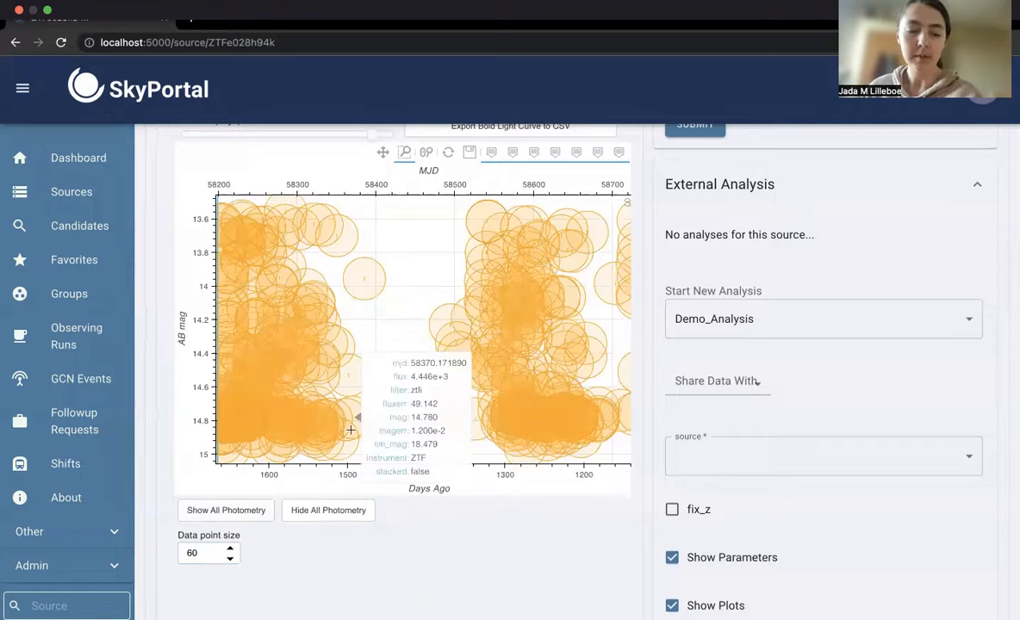
click(231, 559)
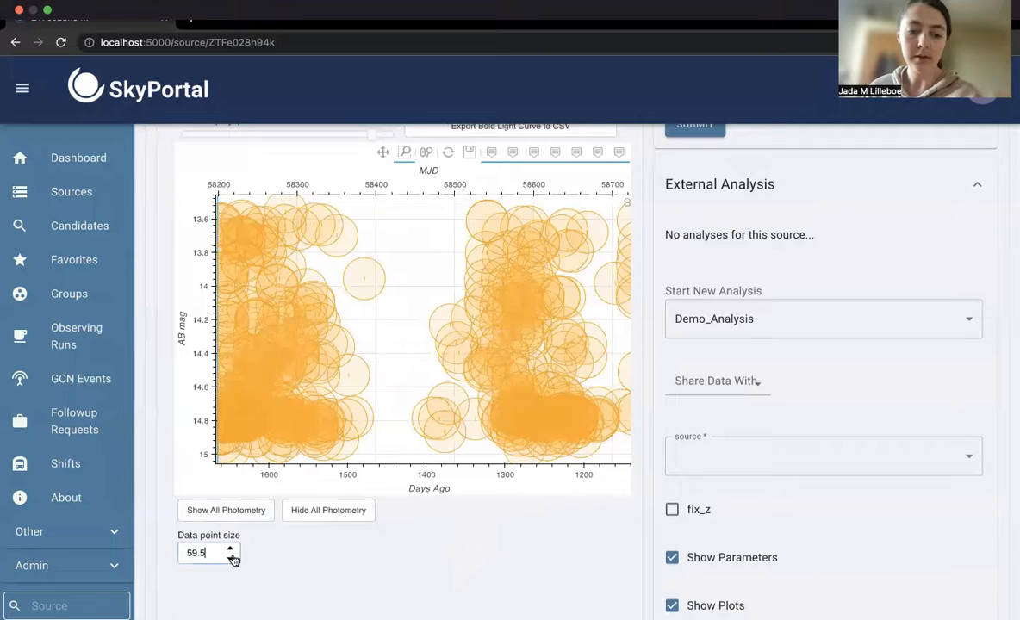
drag(231, 558, 231, 559)
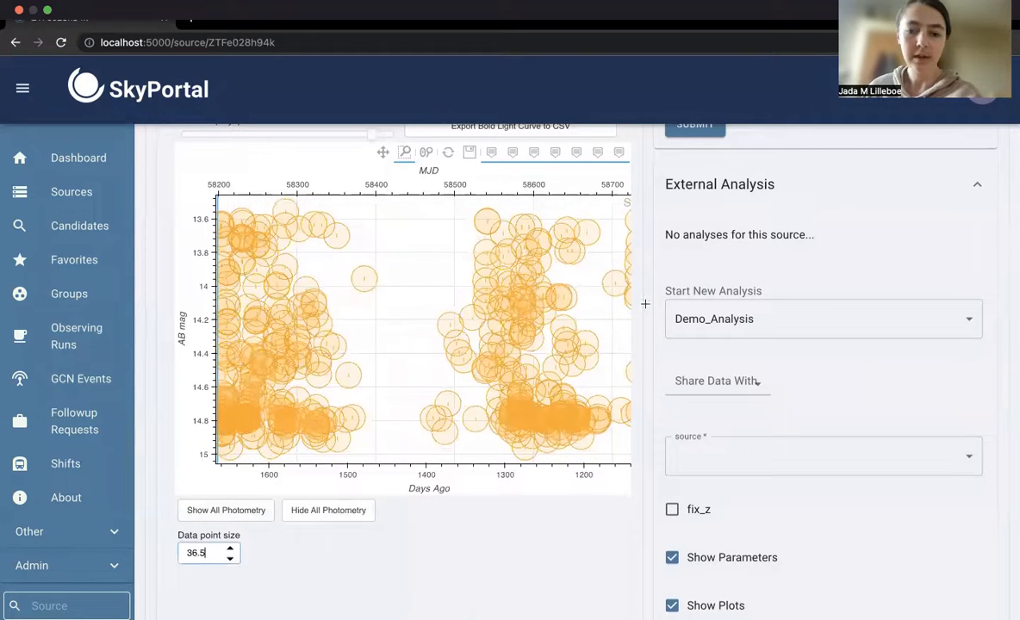
Open the account's profile page at the Photometry Plotting Preferences section
scroll(890, 141, up, 5)
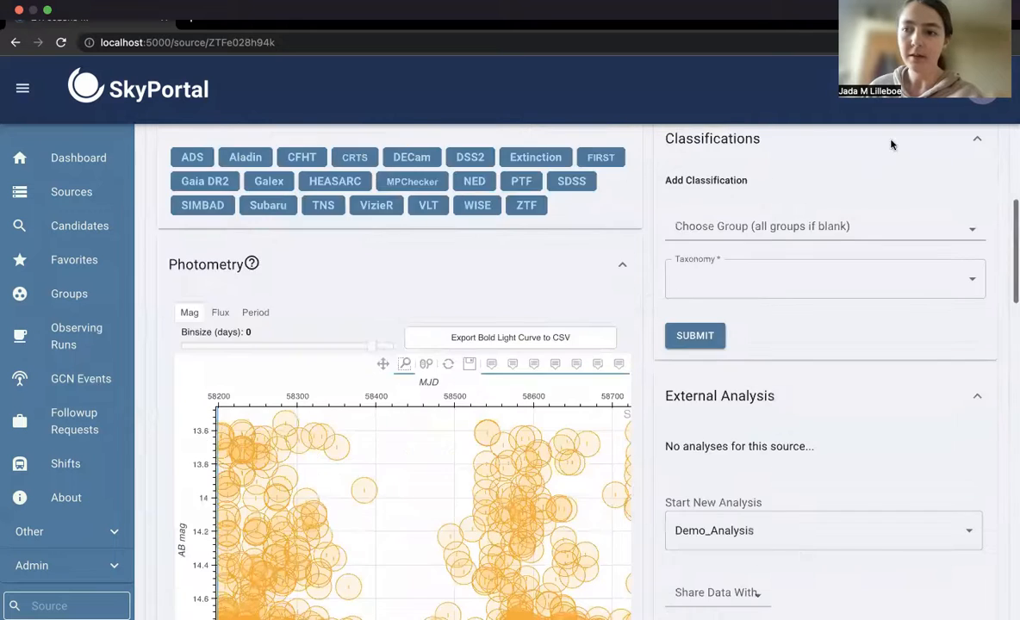
click(982, 93)
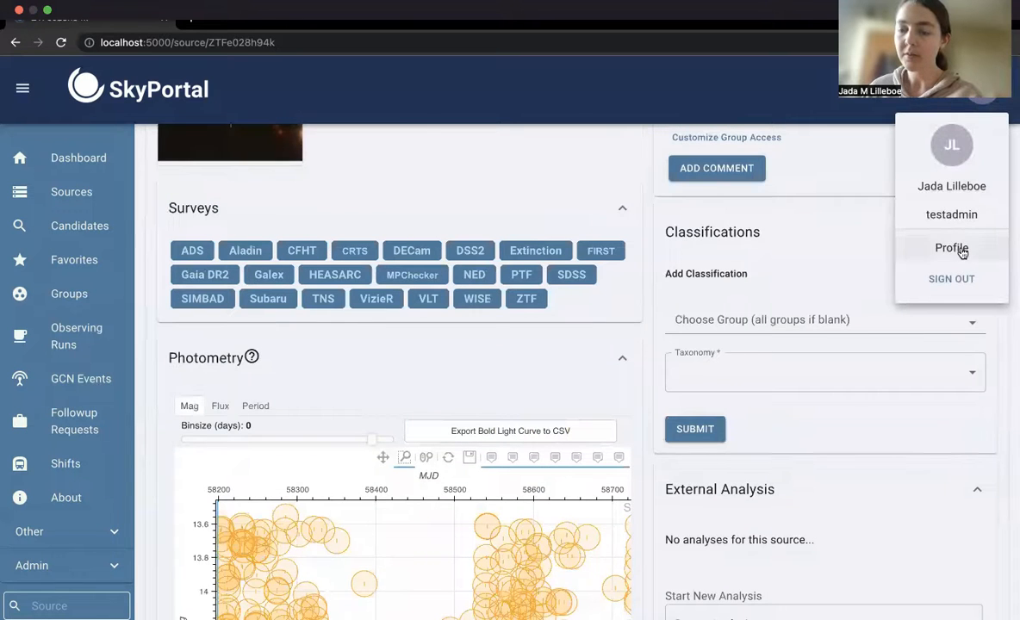
click(962, 249)
scroll(462, 357, down, 4)
scroll(463, 359, down, 10)
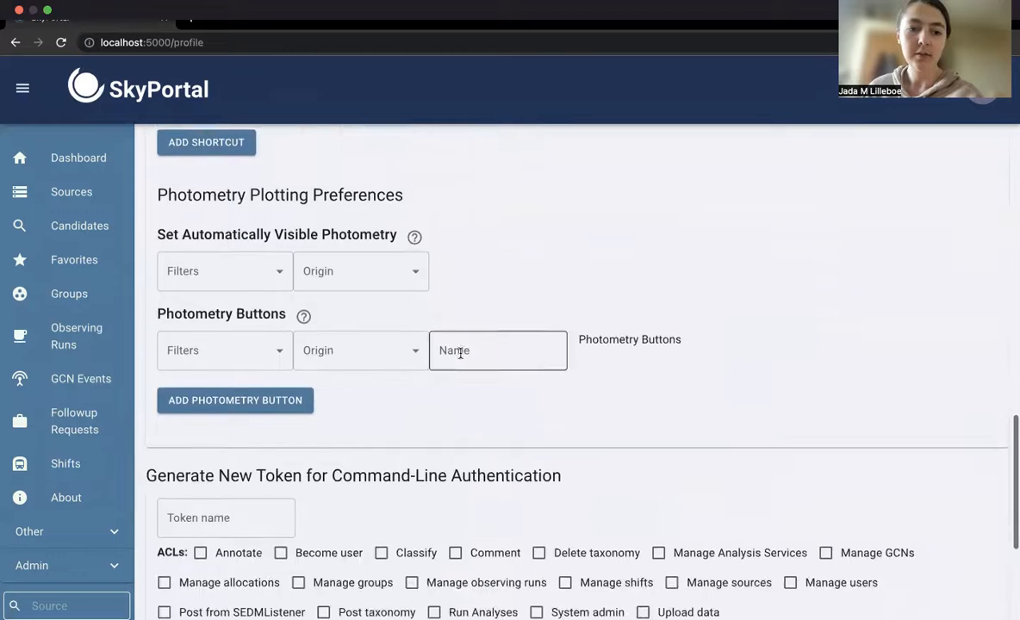
scroll(460, 353, up, 1)
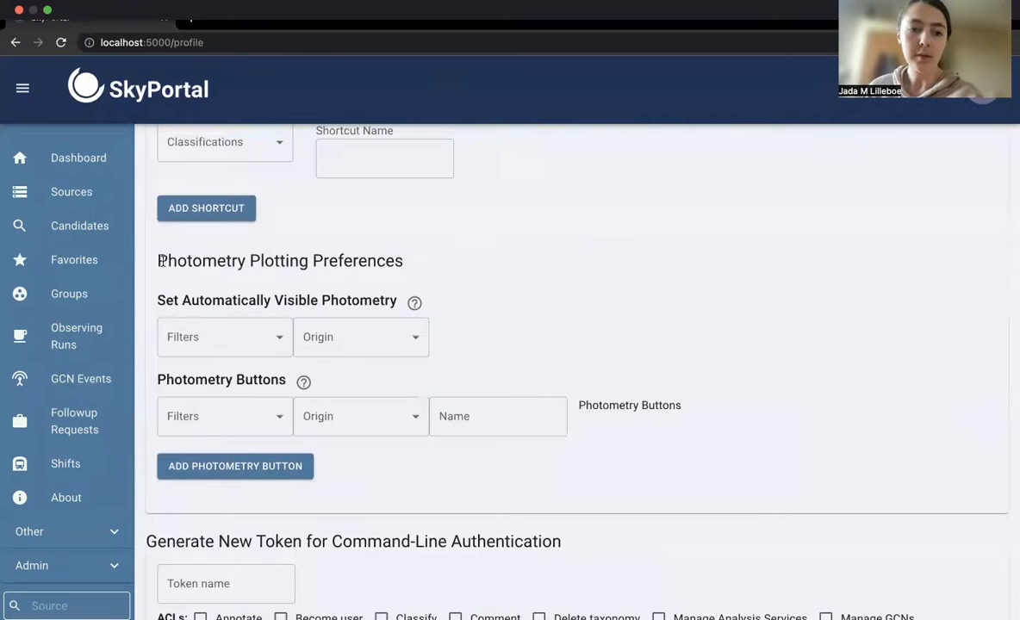
Read the help text for Set Automatically Visible Photometry in the plotting preferences
drag(156, 261, 405, 262)
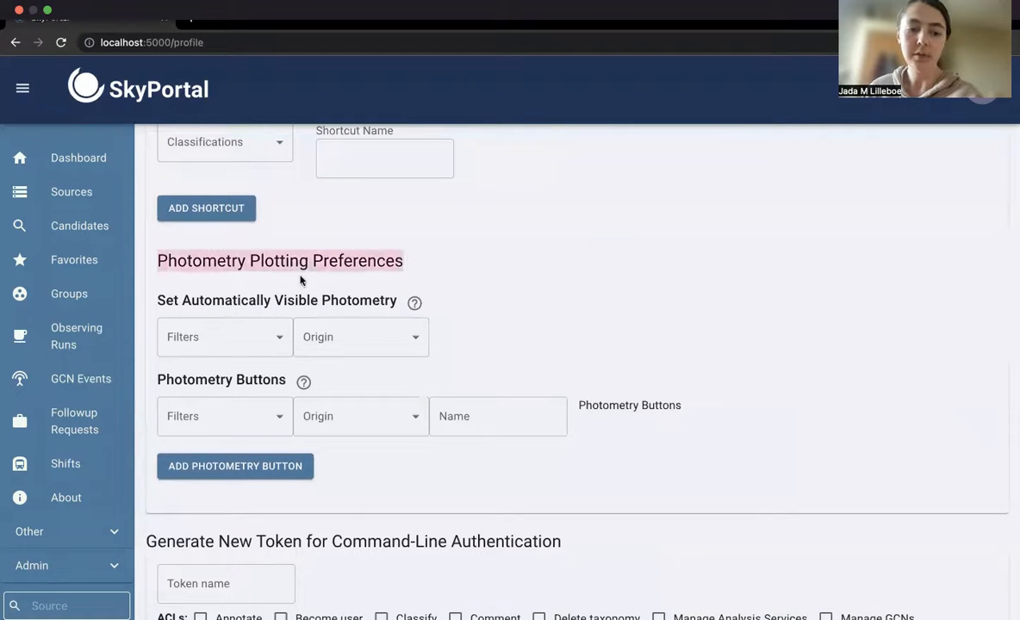
click(274, 283)
drag(156, 302, 408, 305)
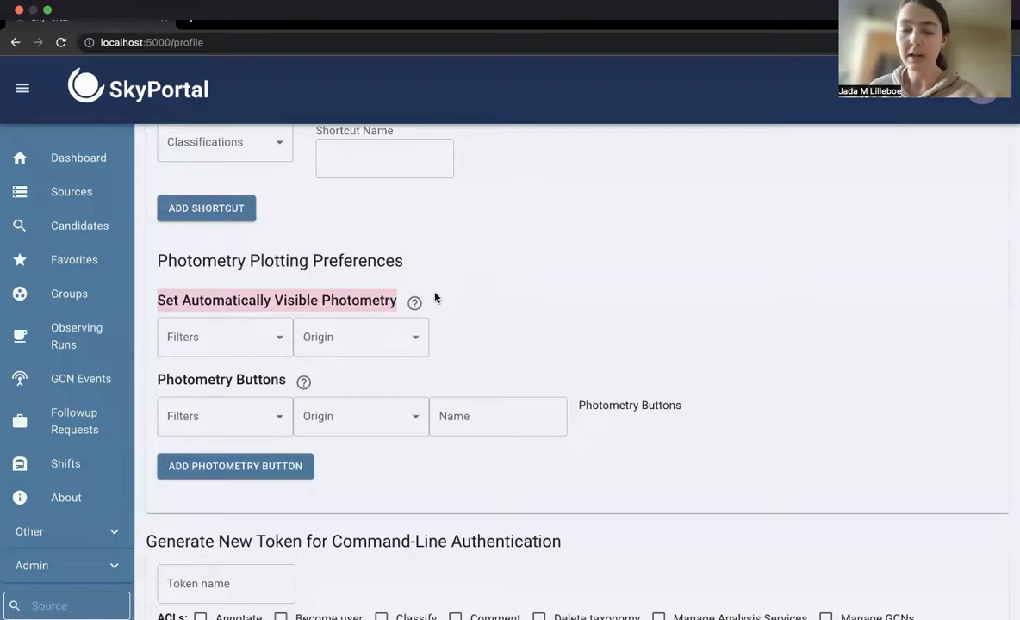
mouse_move(418, 305)
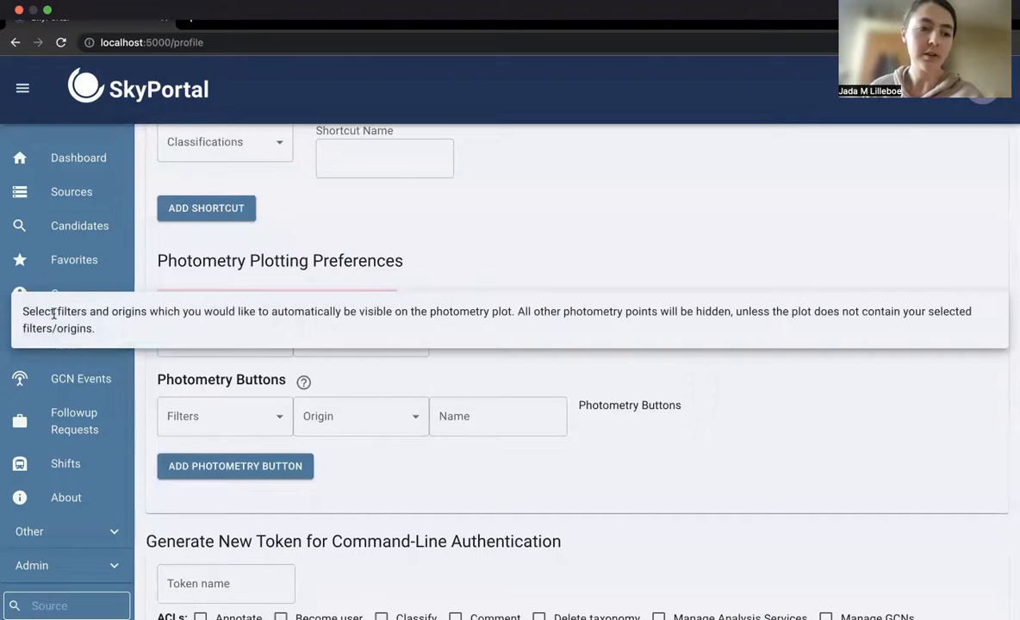
drag(24, 312, 466, 328)
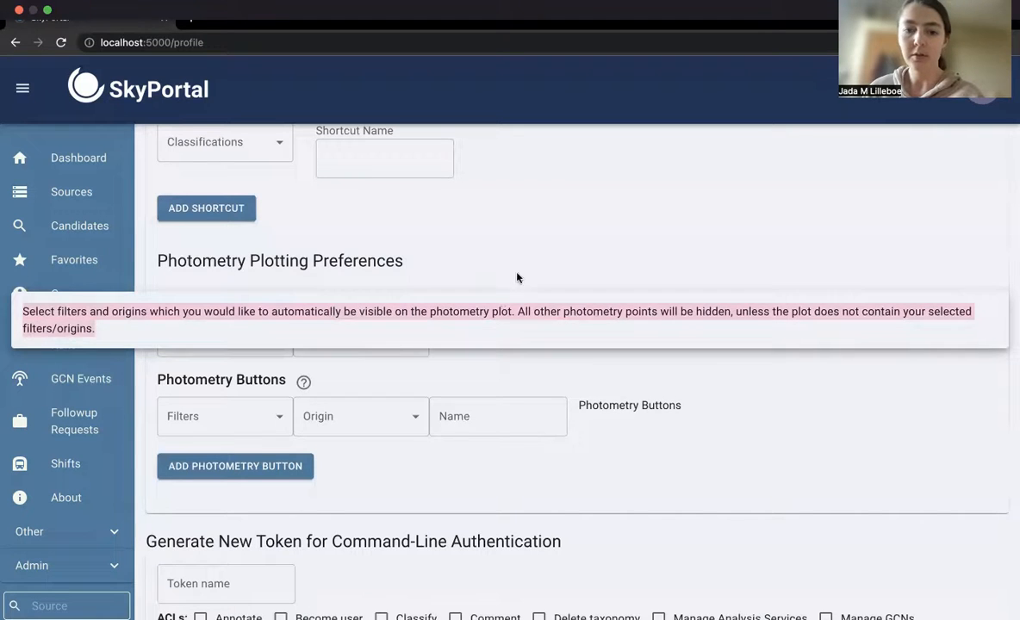
Select ztfg as the filter for automatically visible photometry
click(281, 336)
scroll(250, 454, down, 15)
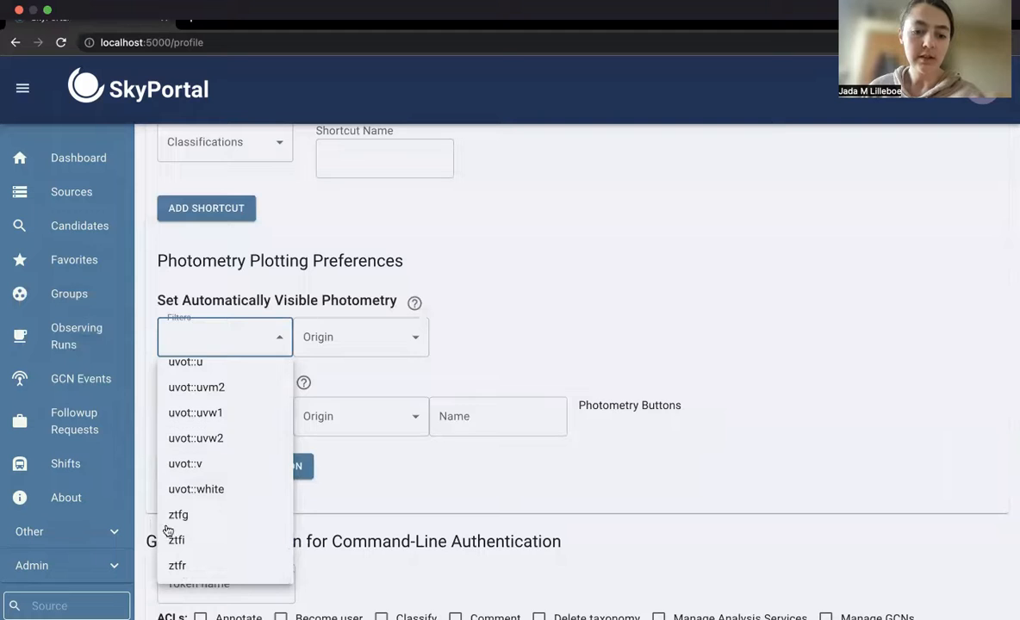
click(212, 520)
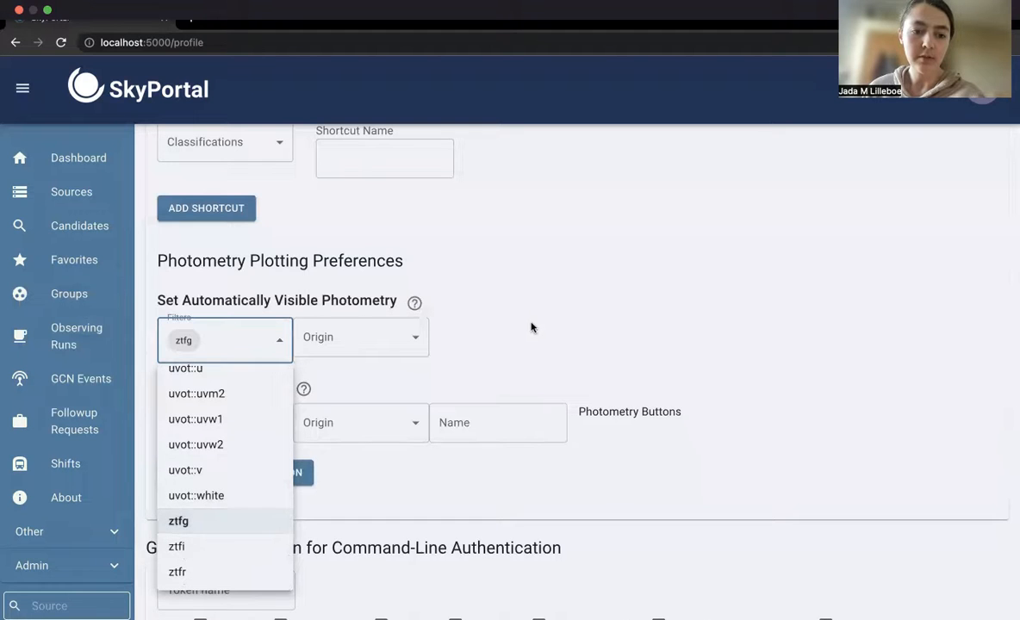
click(525, 326)
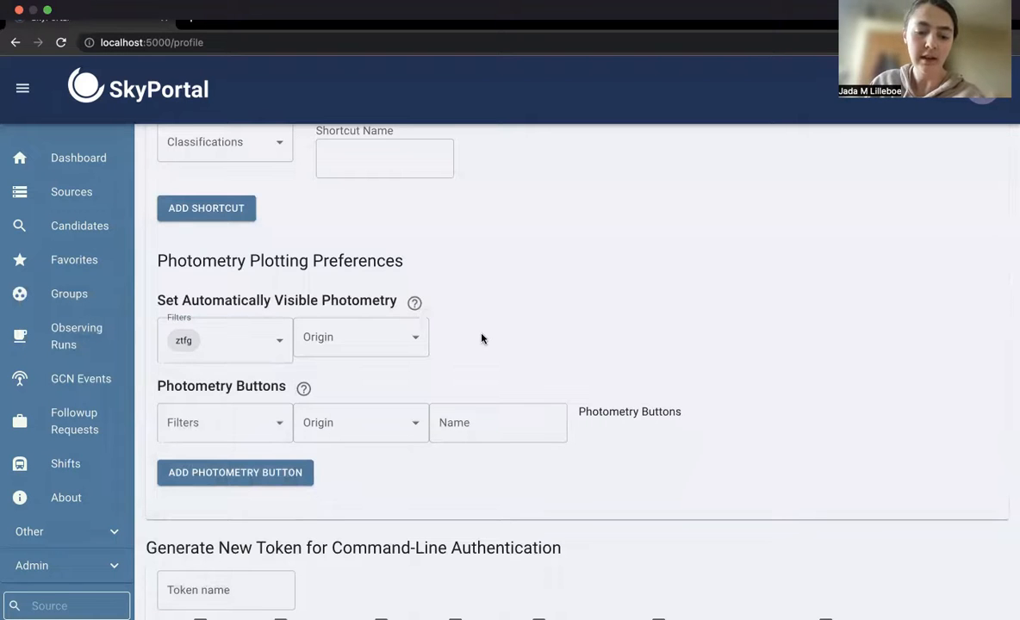
Return to the sources list and open the page of source ZTFe028h94k
scroll(511, 323, up, 1)
click(75, 195)
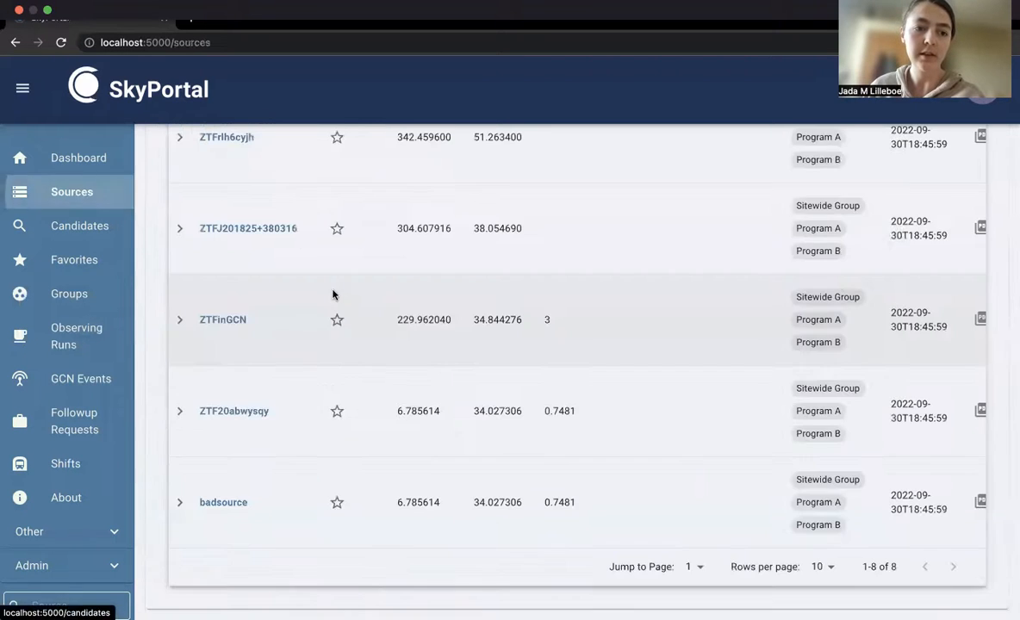
scroll(248, 237, up, 3)
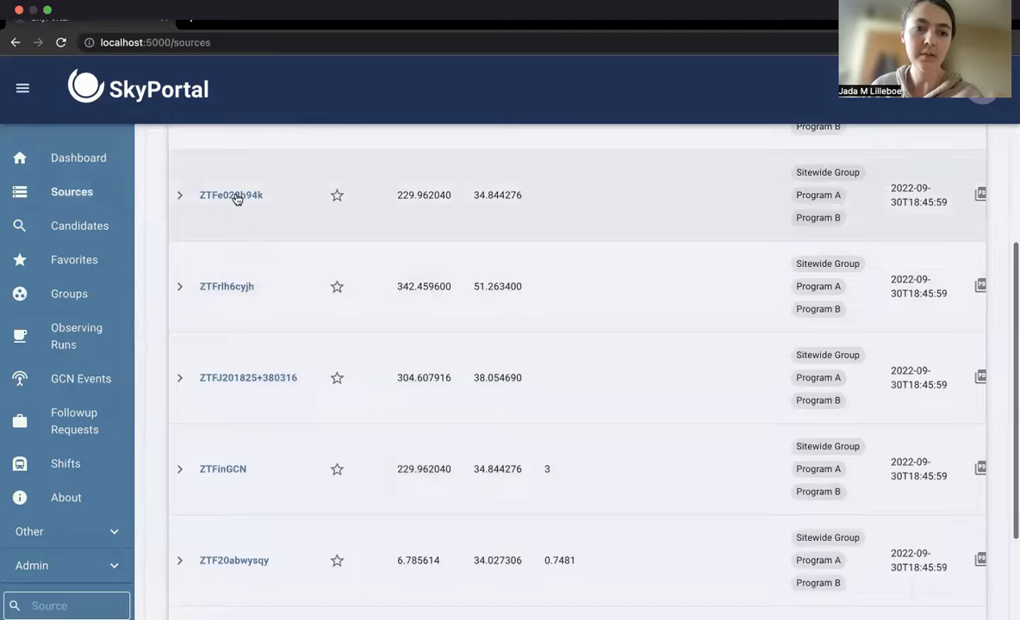
click(237, 198)
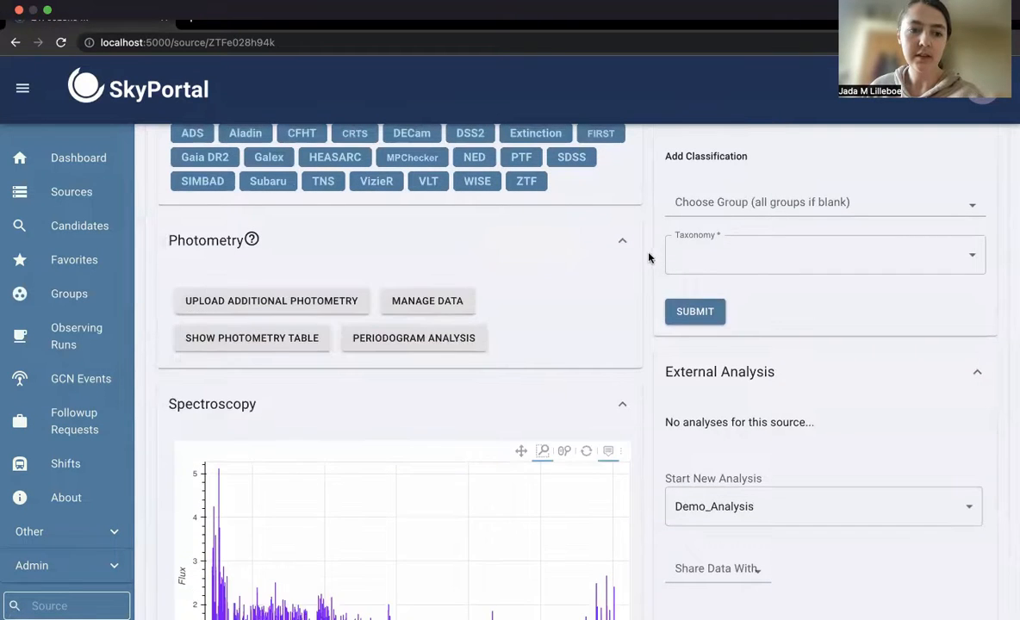
Turn on the ZTF/ztfr and ZTF/ztfi series in the photometry plot, and hide and reshow all photometry
scroll(641, 342, down, 5)
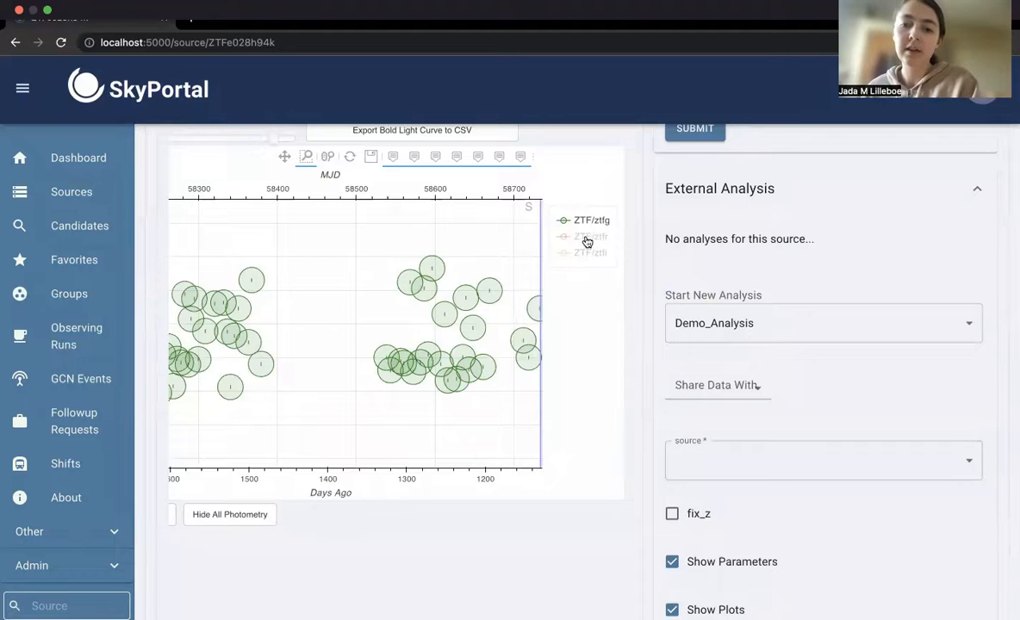
click(593, 238)
click(595, 253)
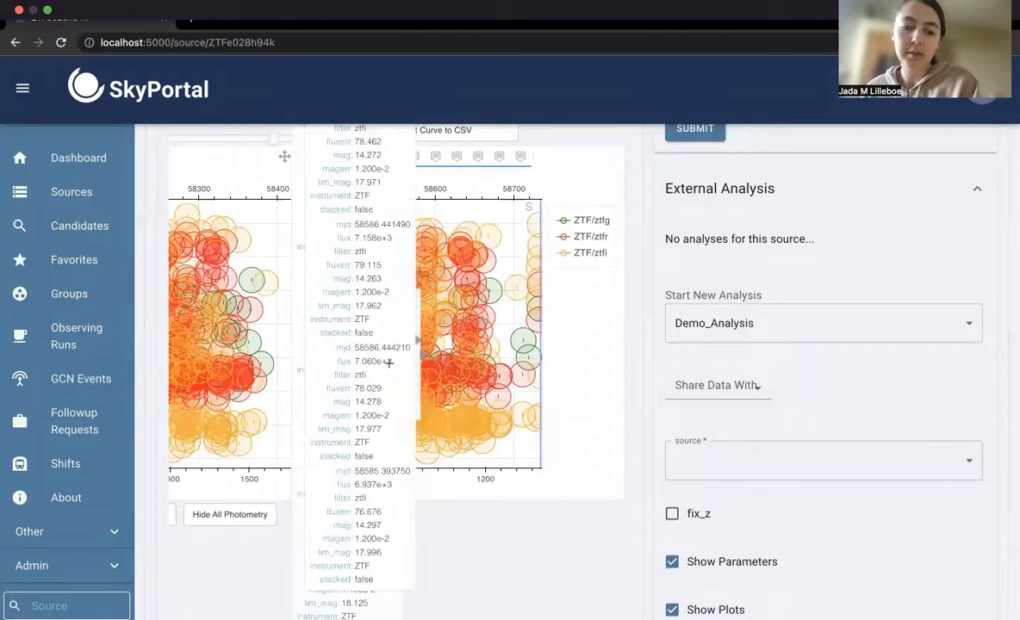
click(247, 512)
click(233, 515)
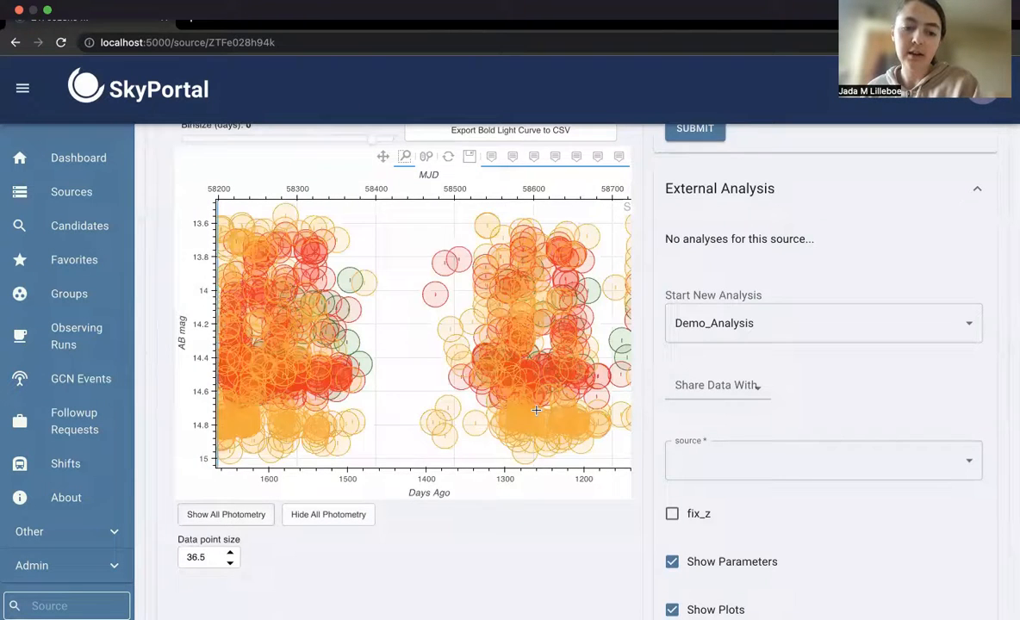
Return from the source page to the Photometry Plotting Preferences in the user profile
scroll(850, 192, up, 1)
scroll(958, 160, up, 1)
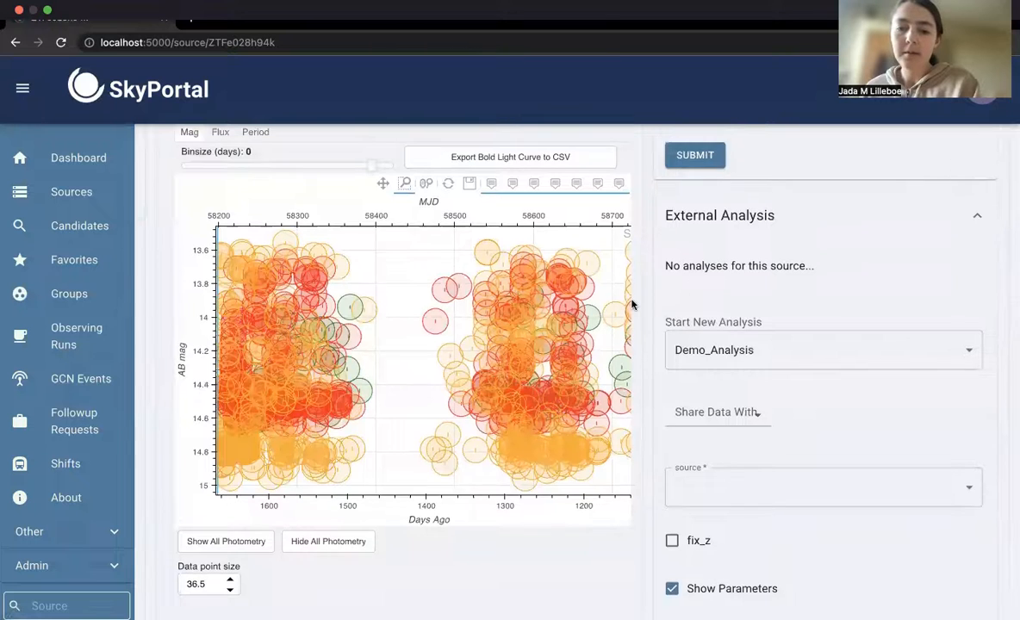
scroll(605, 312, right, 3)
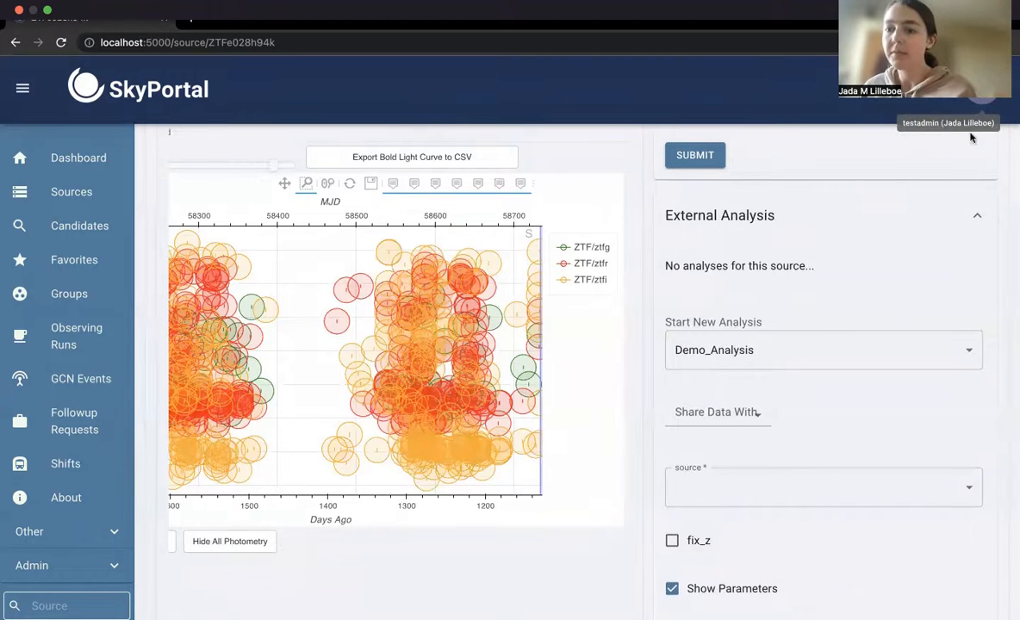
click(982, 99)
click(952, 377)
scroll(486, 373, down, 6)
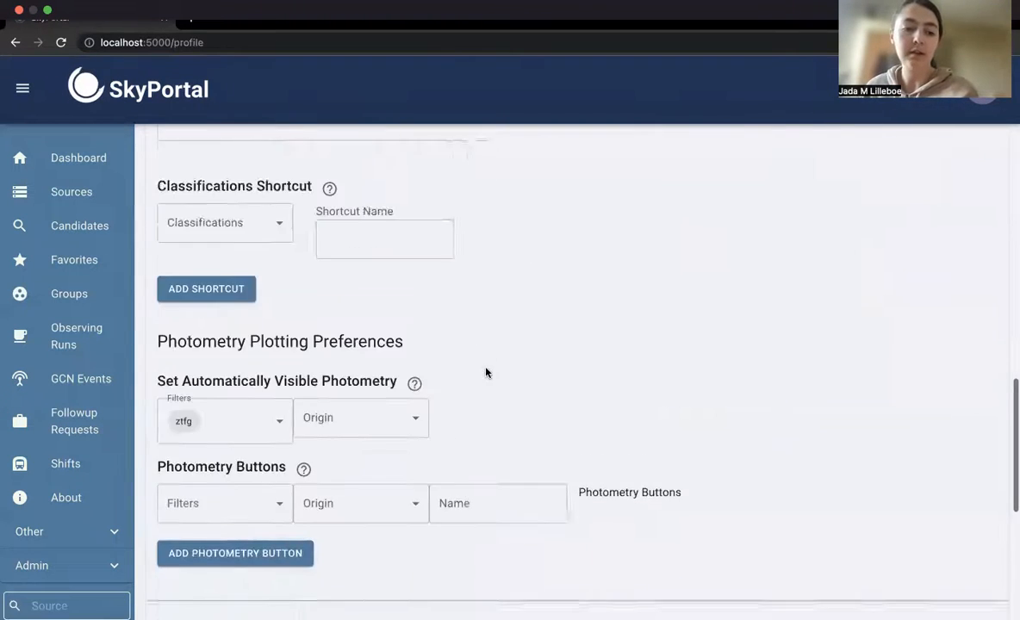
Review the filter choices for automatically visible photometry and read the help text for Photometry Buttons
click(238, 303)
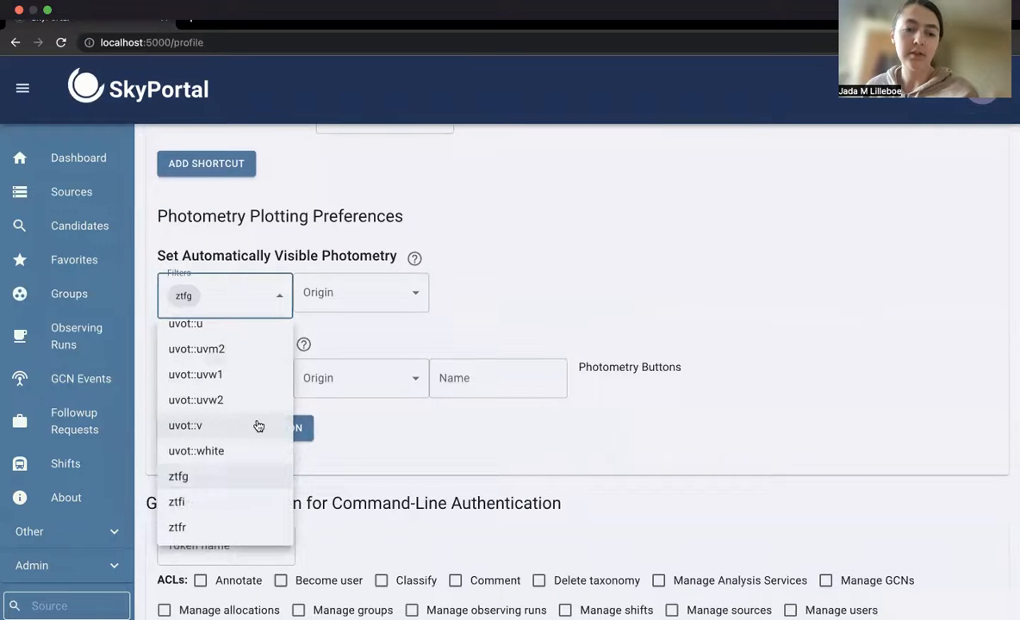
scroll(259, 427, up, 1)
scroll(258, 427, down, 1)
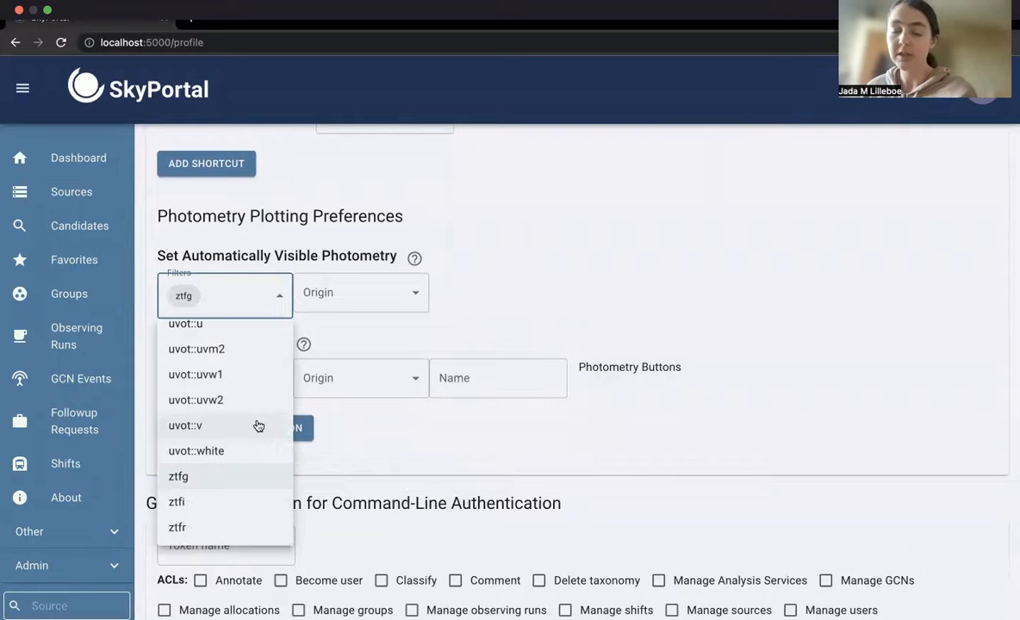
click(452, 287)
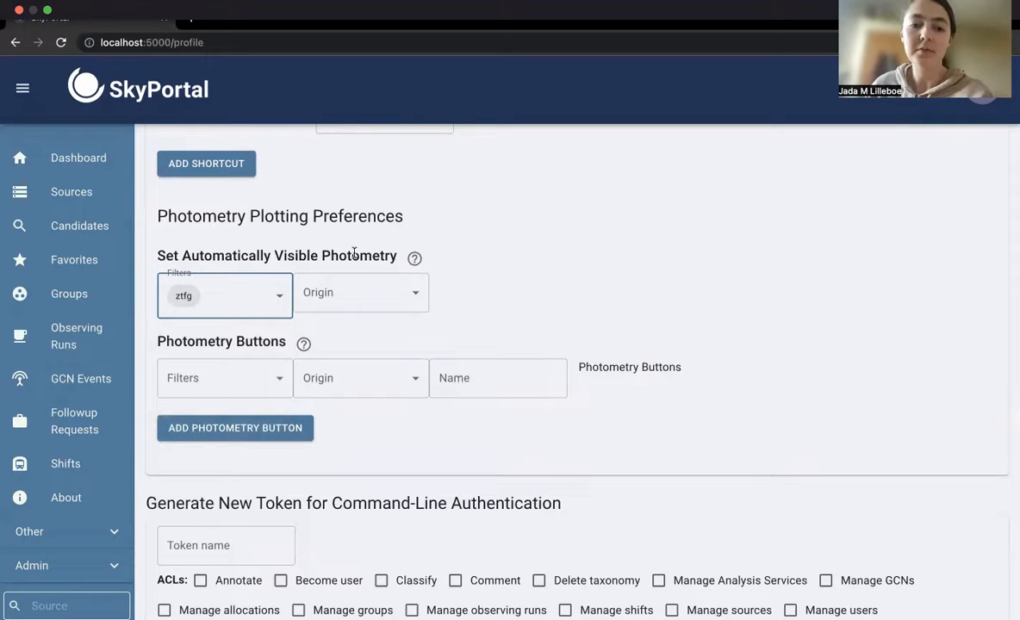
drag(157, 341, 298, 351)
mouse_move(304, 343)
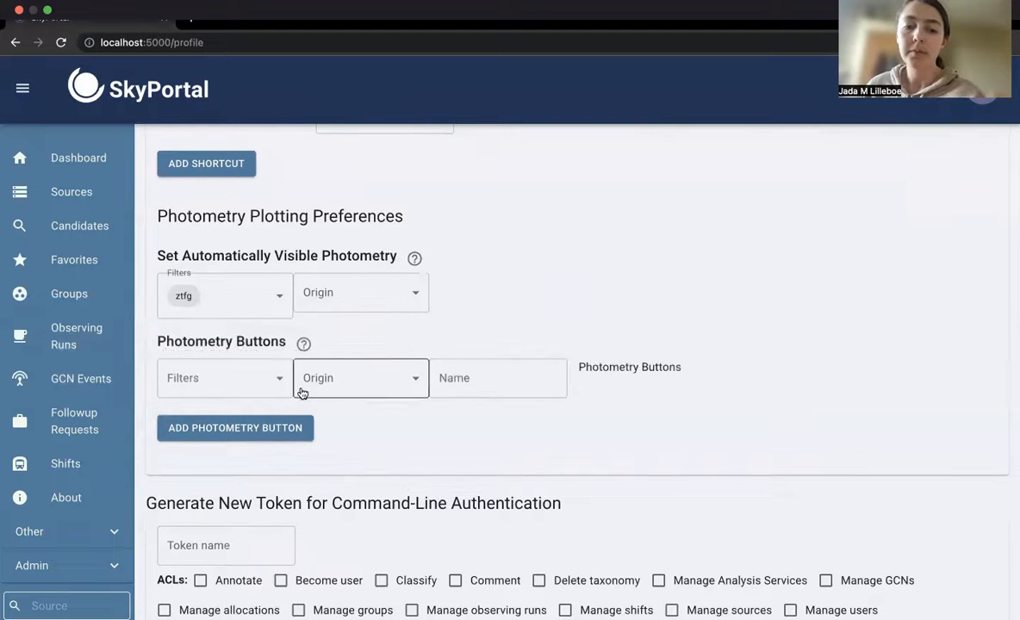
Add a photometry button named ztfr that uses the ztfr filter
click(273, 391)
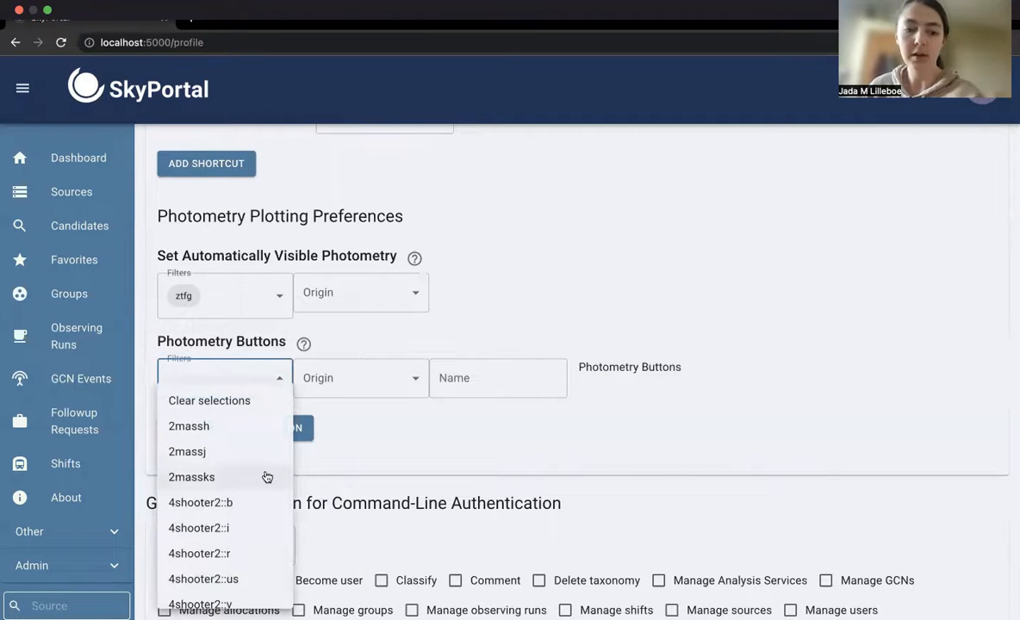
scroll(254, 478, down, 10)
scroll(253, 479, down, 10)
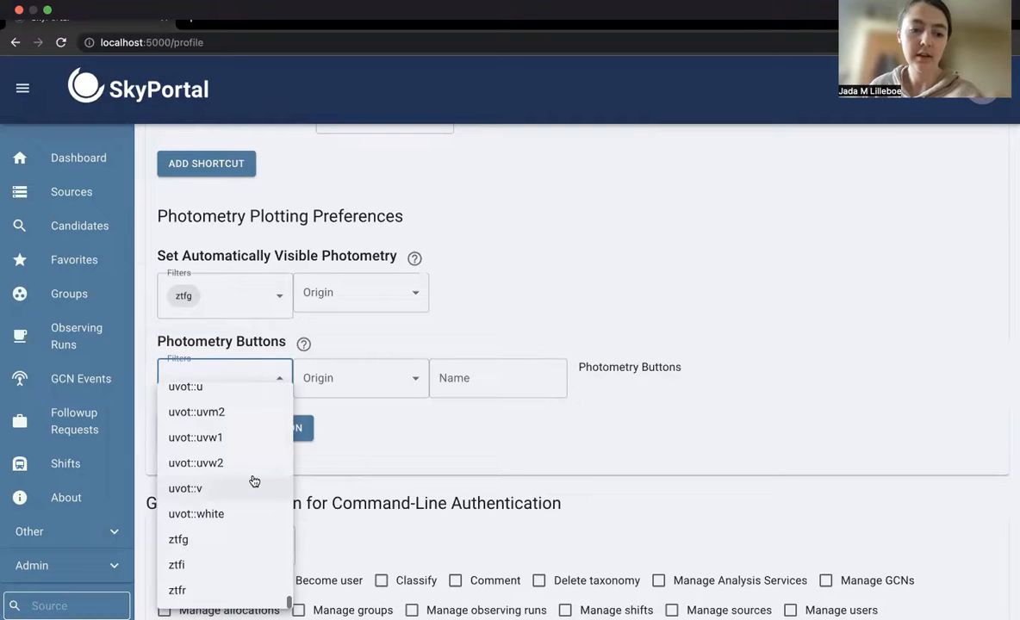
click(204, 591)
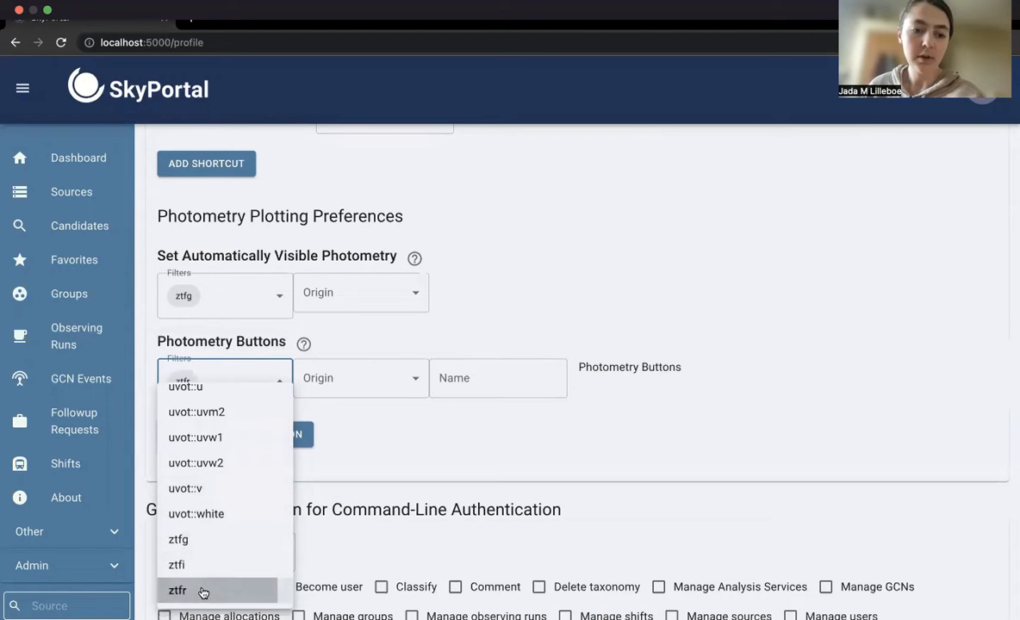
click(444, 345)
click(488, 377)
text(ztfr)
click(609, 302)
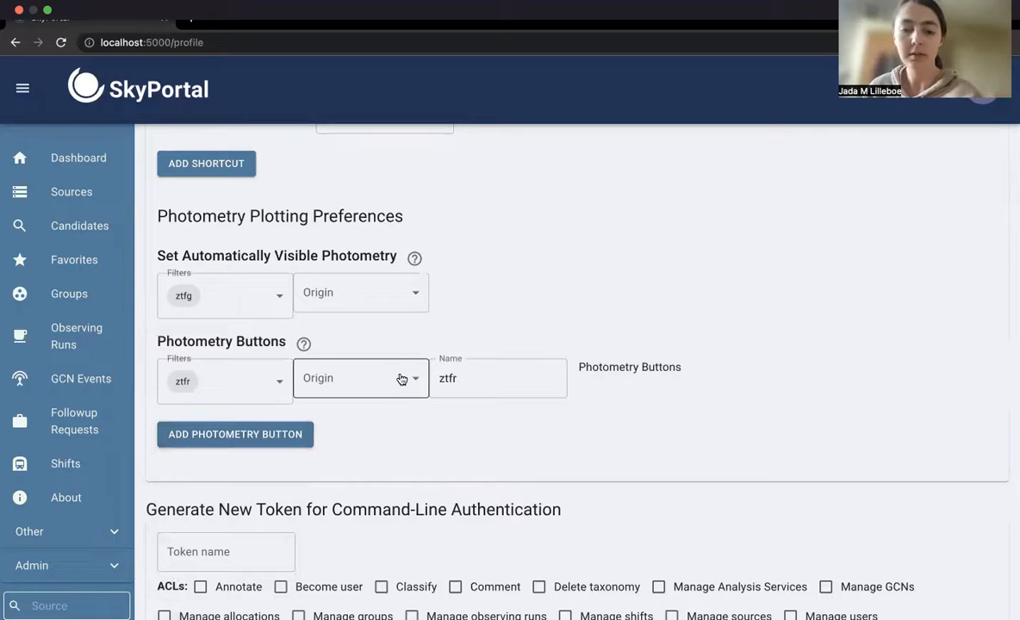
click(235, 435)
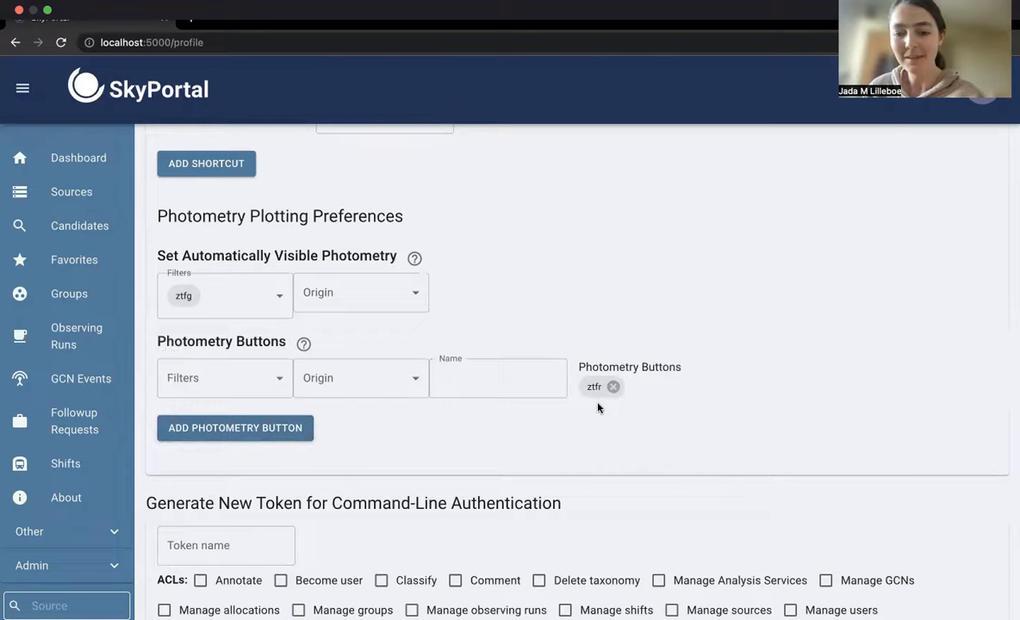
Open source ZTFe028h94k again from the sources list
click(69, 188)
scroll(275, 405, down, 3)
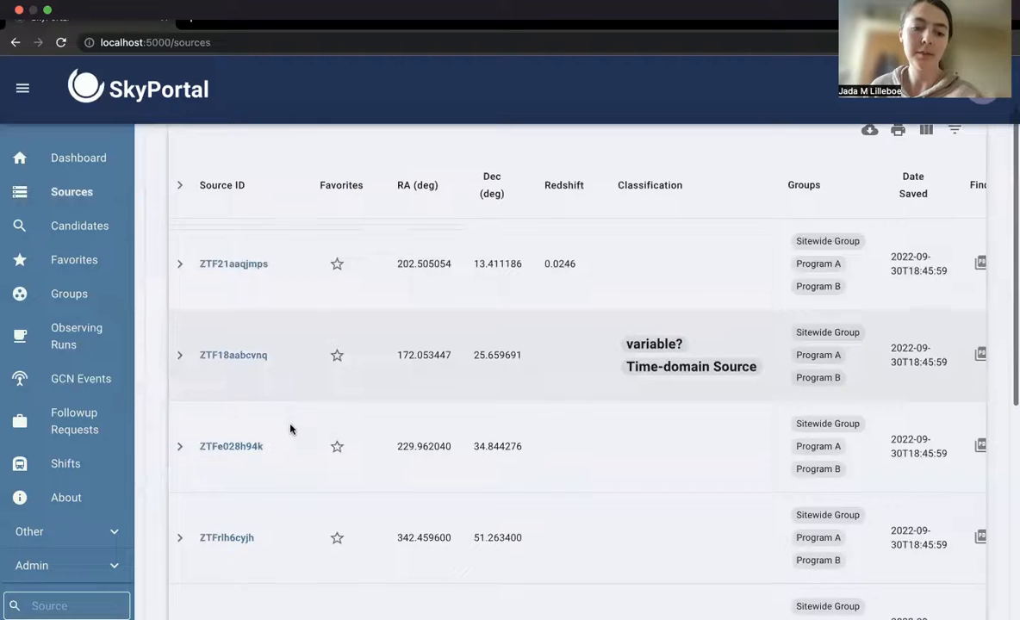
click(235, 445)
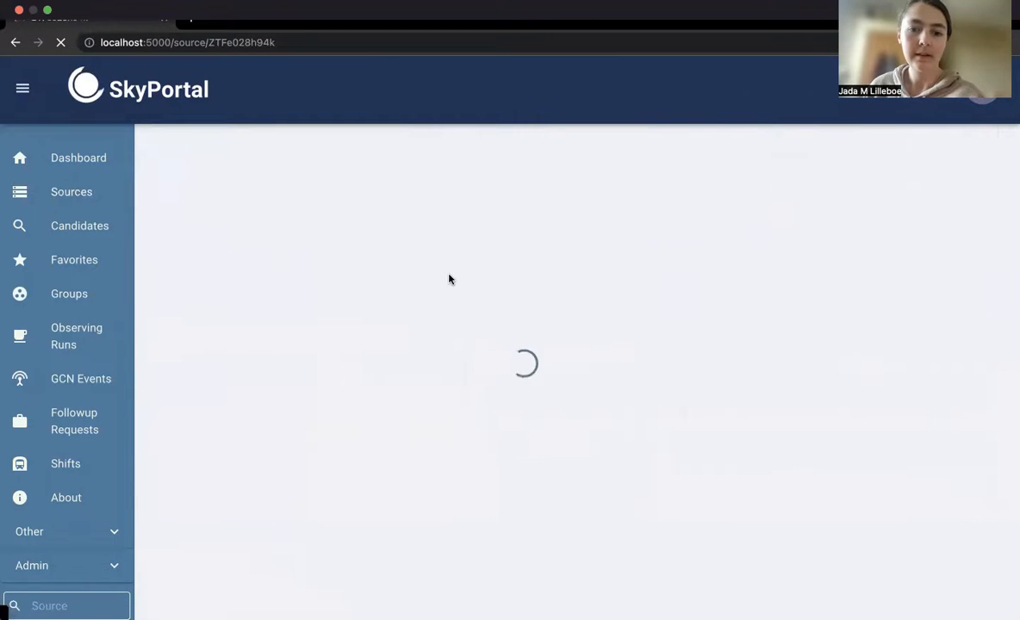
Show the ztfr points on the source's photometry plot using the custom ztfr photometry button
scroll(449, 277, down, 8)
scroll(449, 279, down, 1)
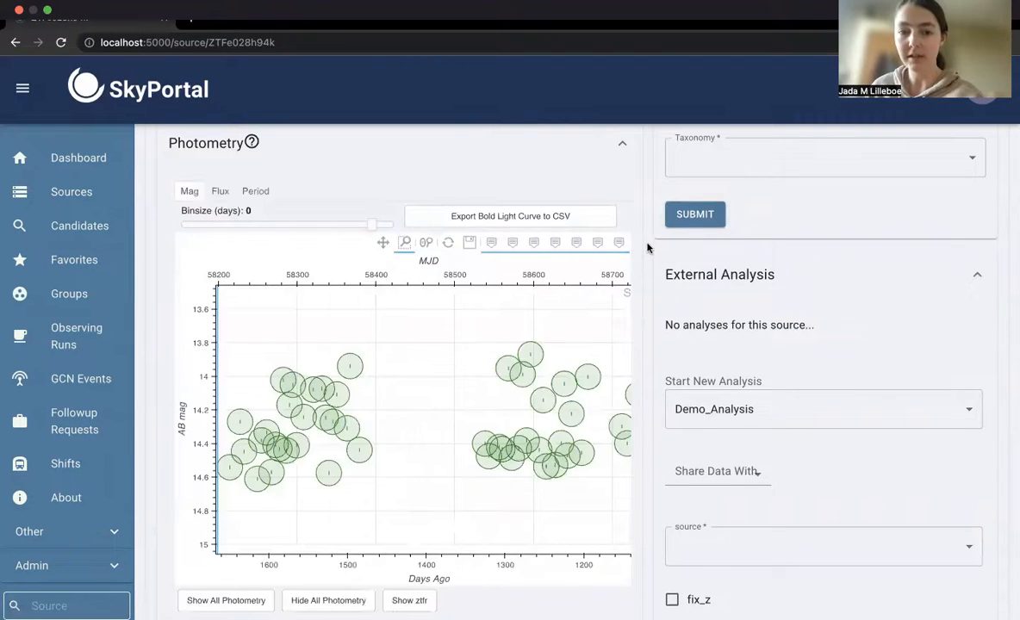
scroll(638, 366, down, 2)
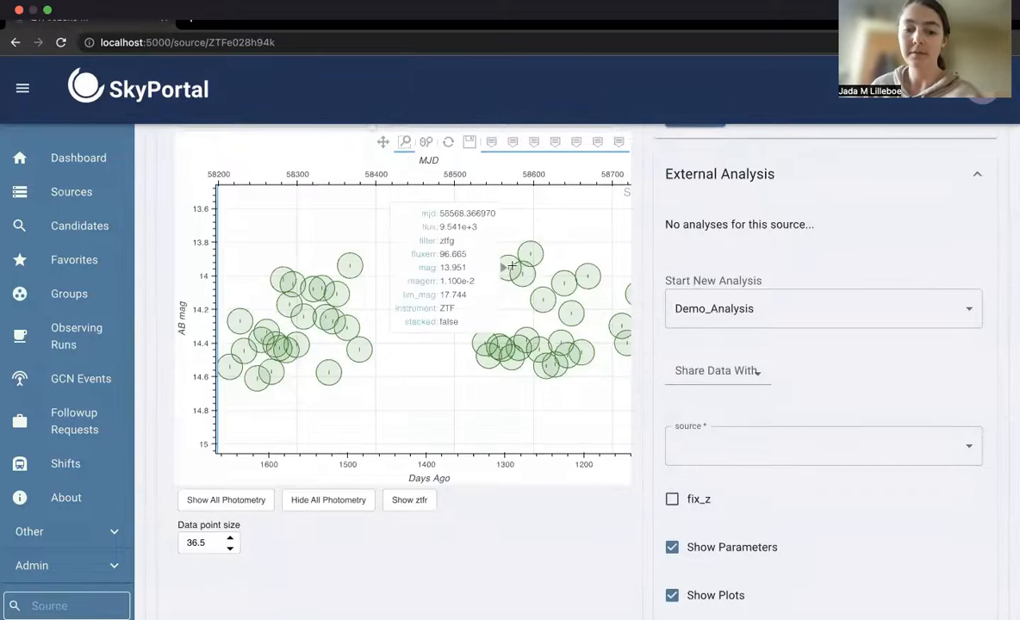
drag(493, 244, 514, 246)
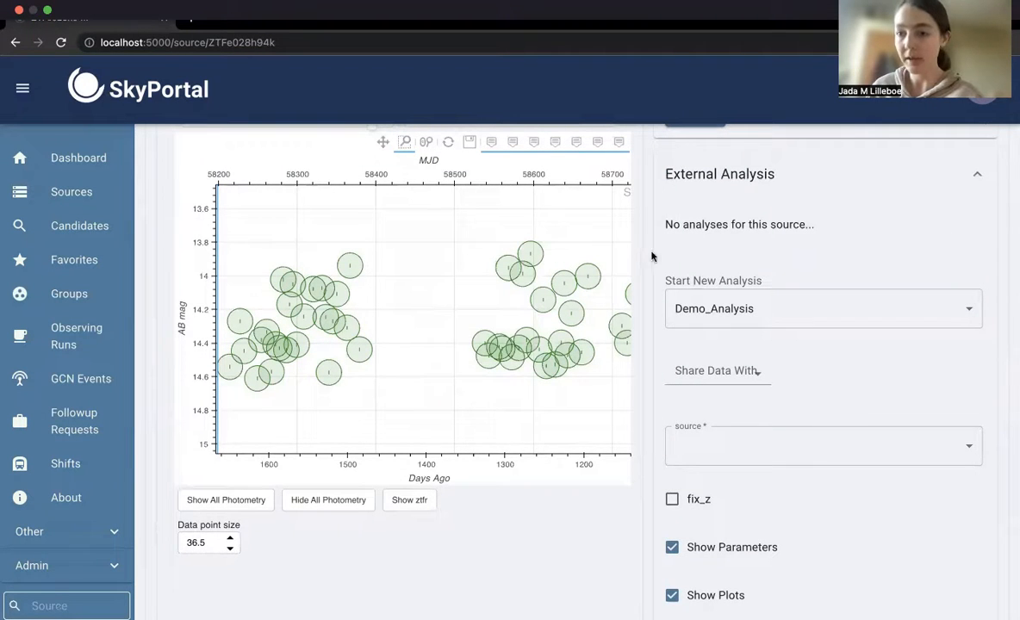
scroll(405, 285, right, 3)
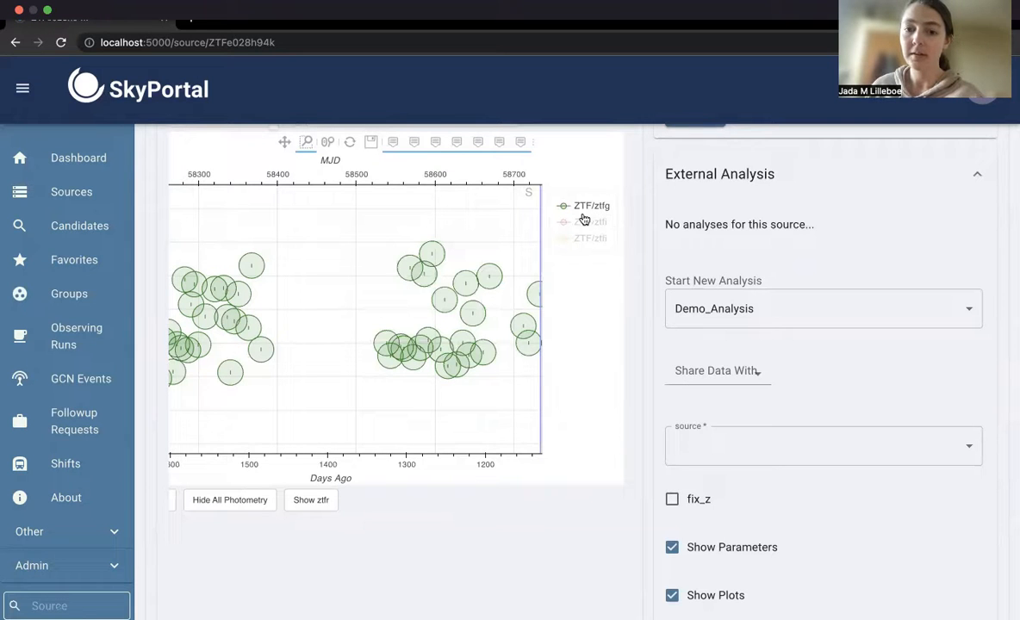
scroll(544, 307, down, 1)
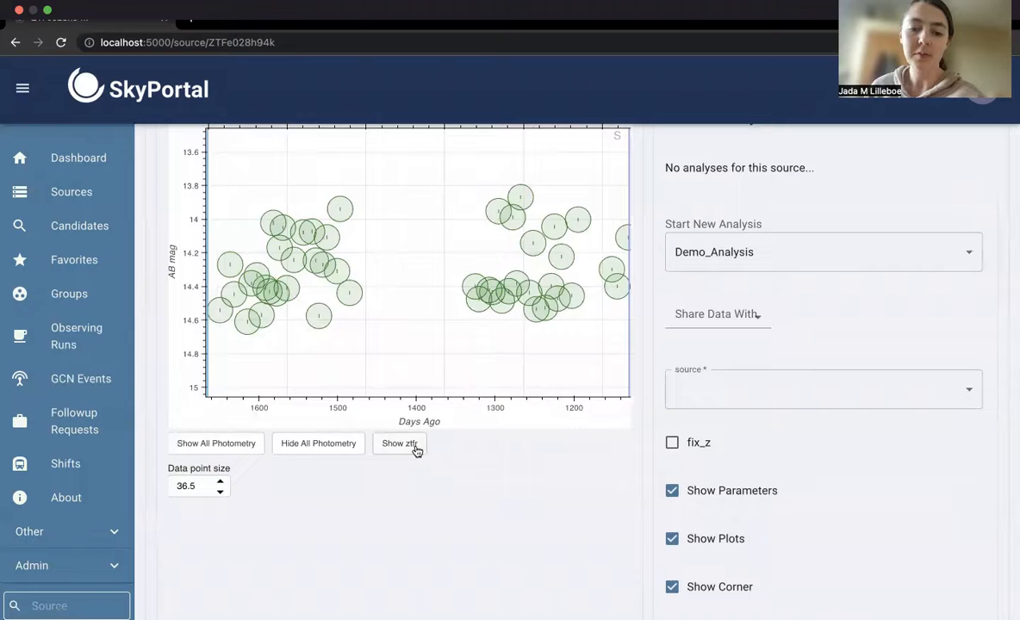
click(416, 447)
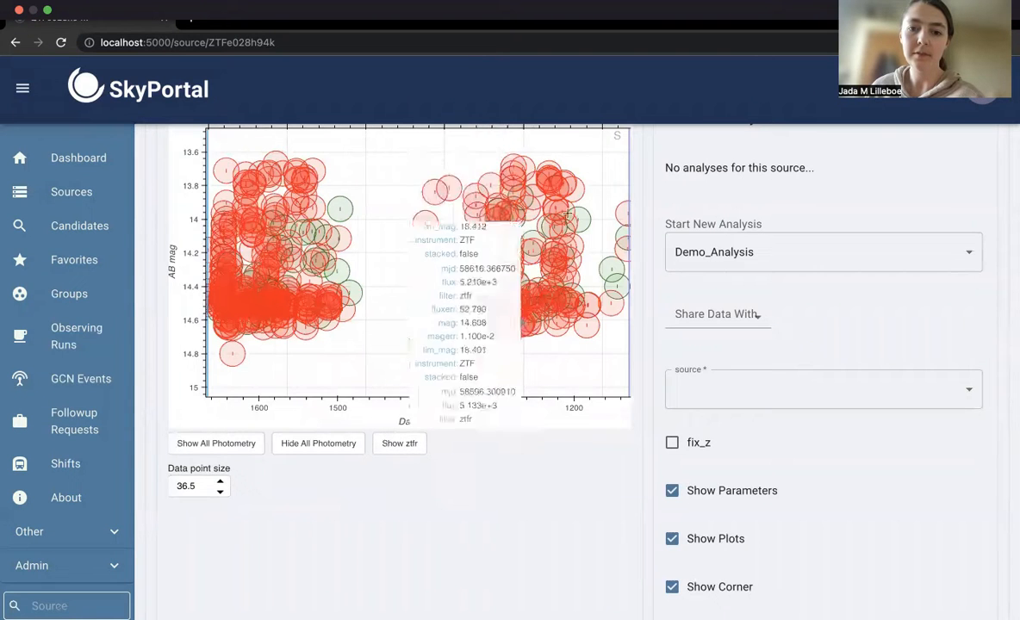
scroll(448, 227, up, 1)
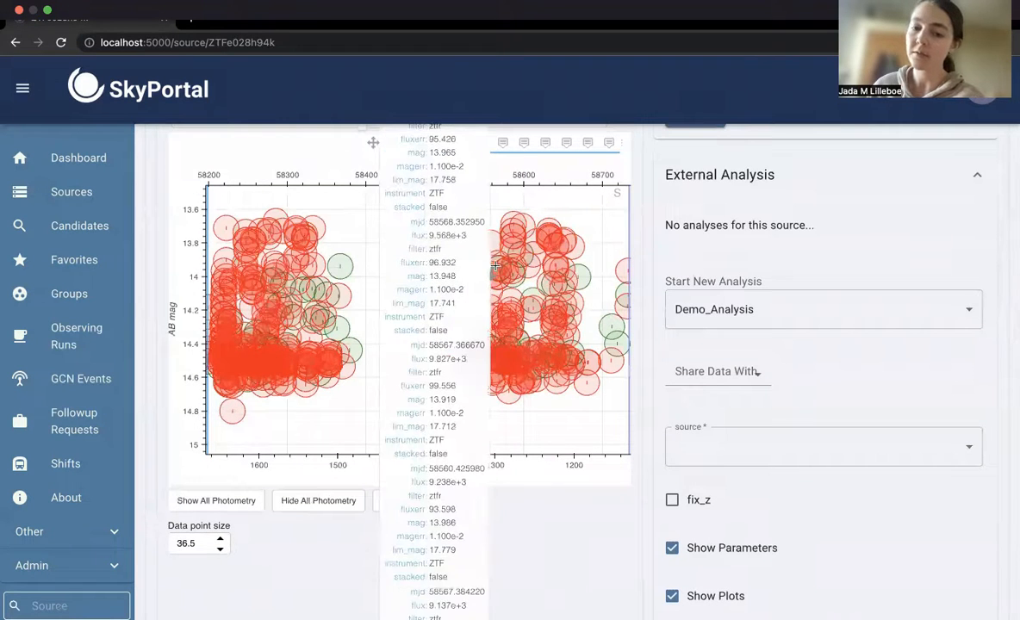